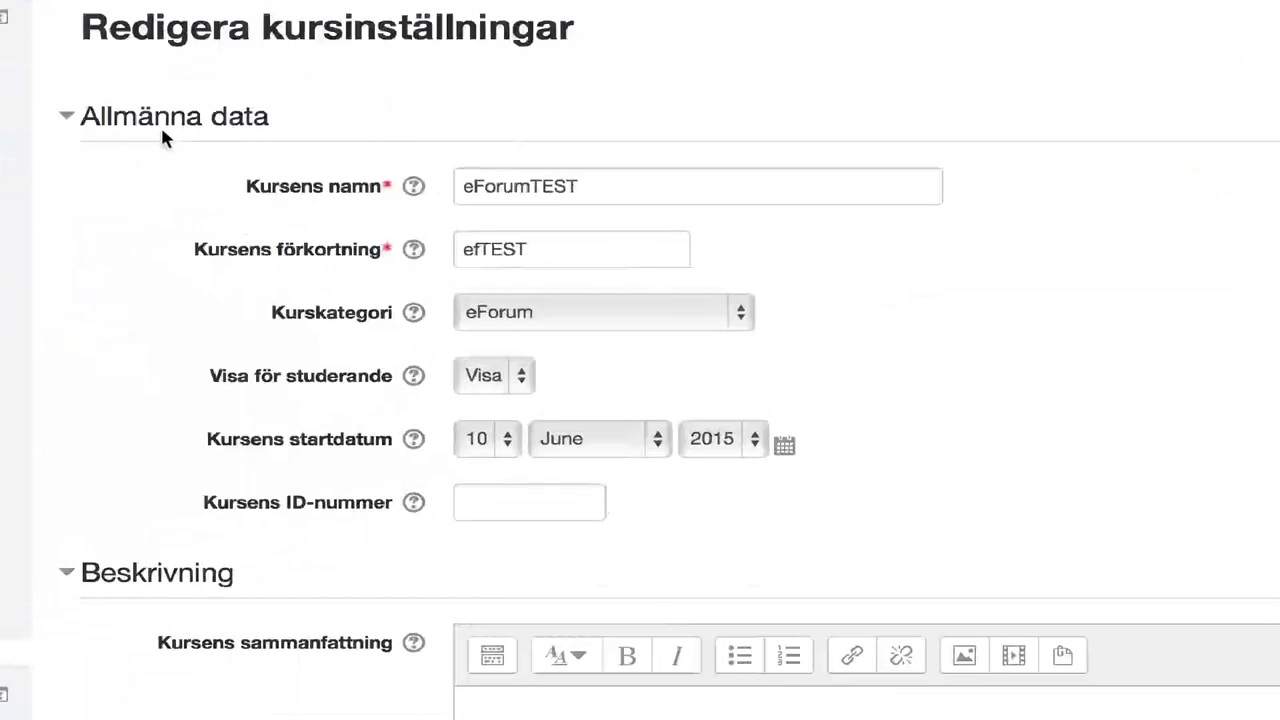
Review the course's general data and description settings, including the name, category, student visibility and start date
left_click_drag(590, 190, 451, 184)
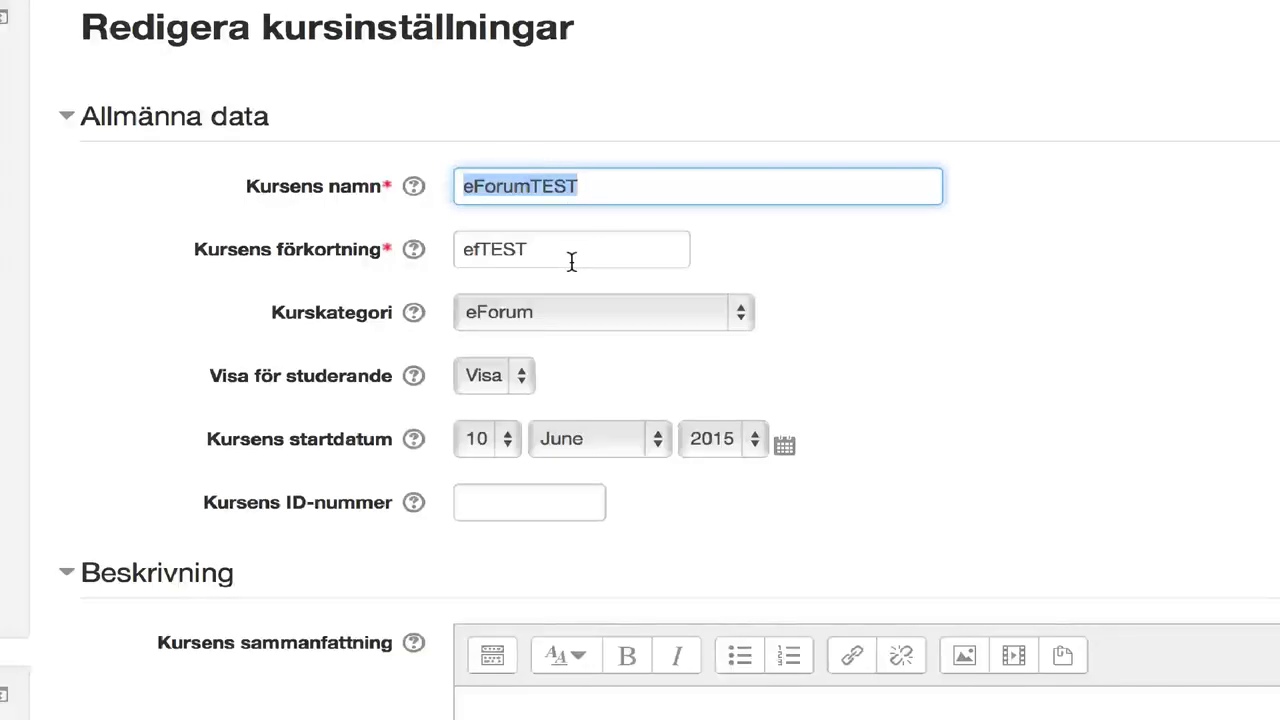
left_click(556, 318)
left_click(553, 322)
scroll(877, 319, "down", 3)
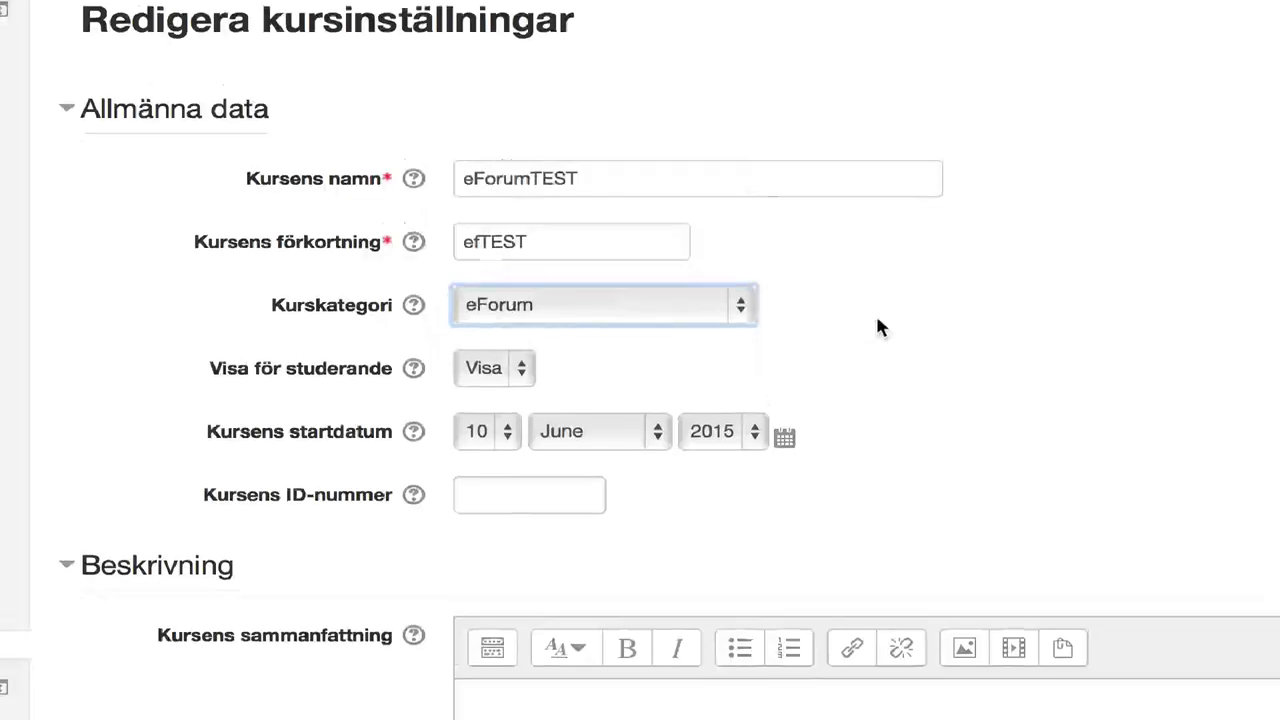
left_click(503, 247)
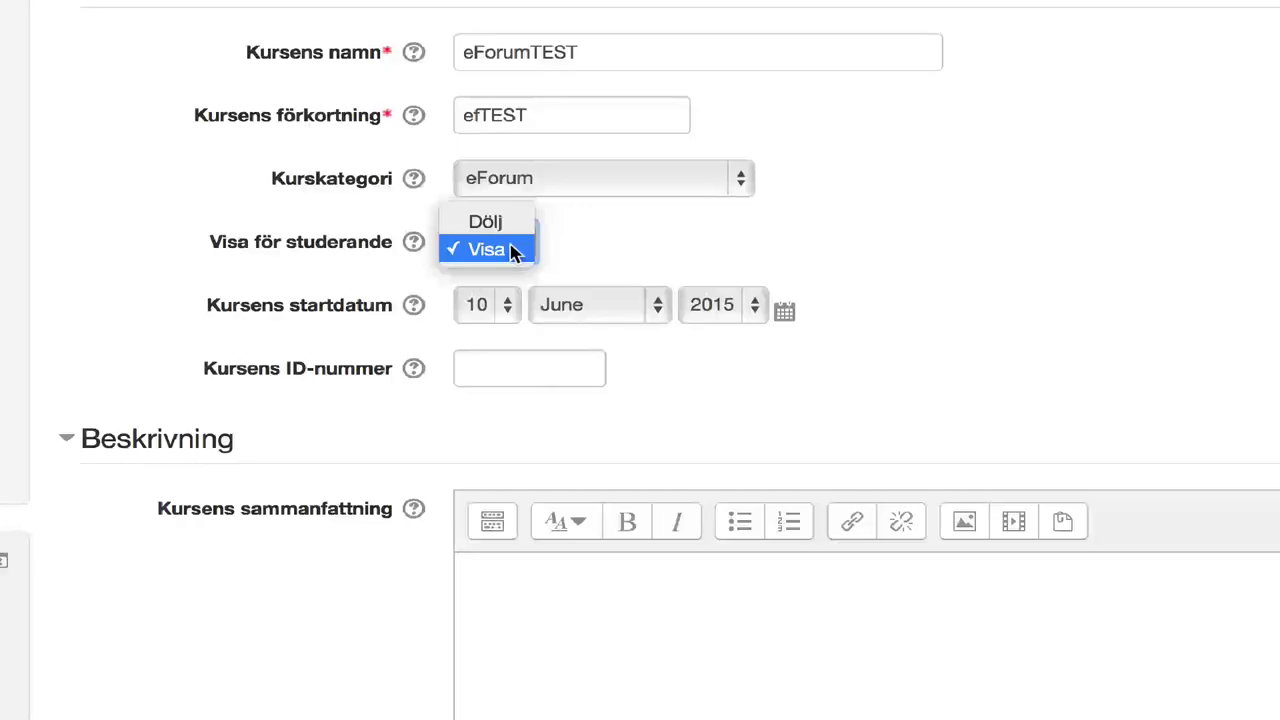
left_click(568, 322)
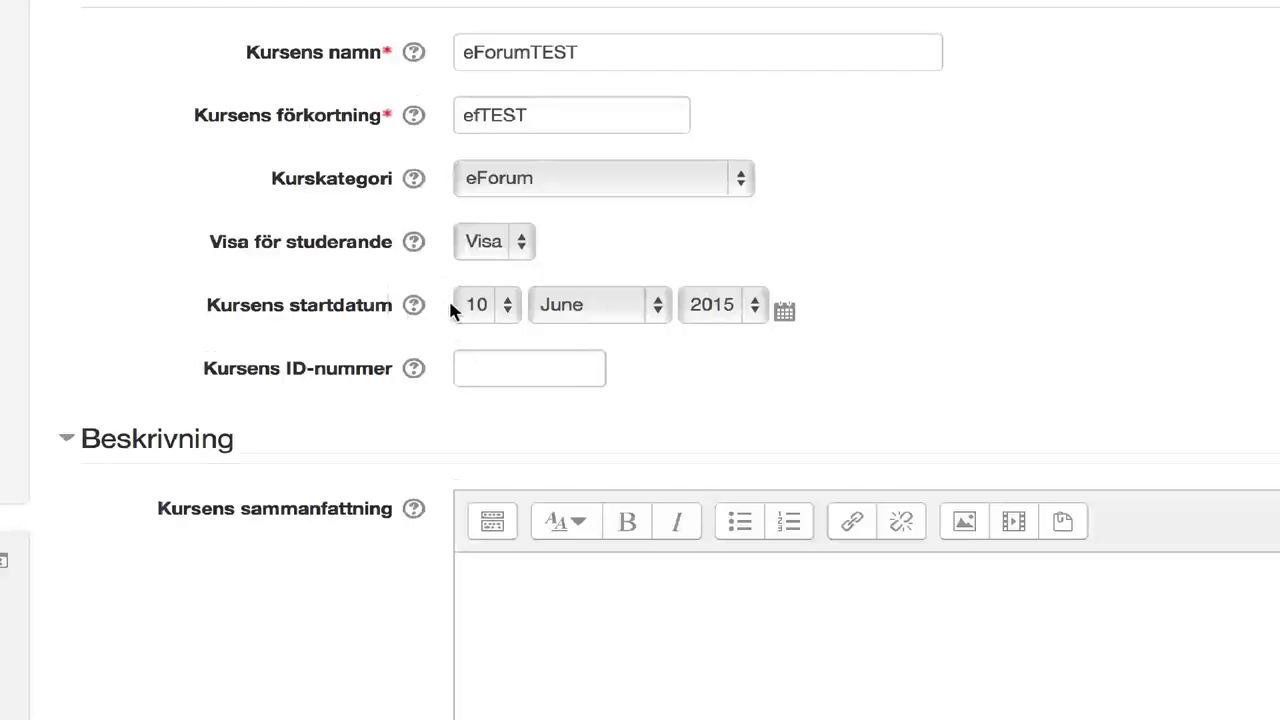
scroll(450, 303, "down", 6)
scroll(450, 303, "down", 2)
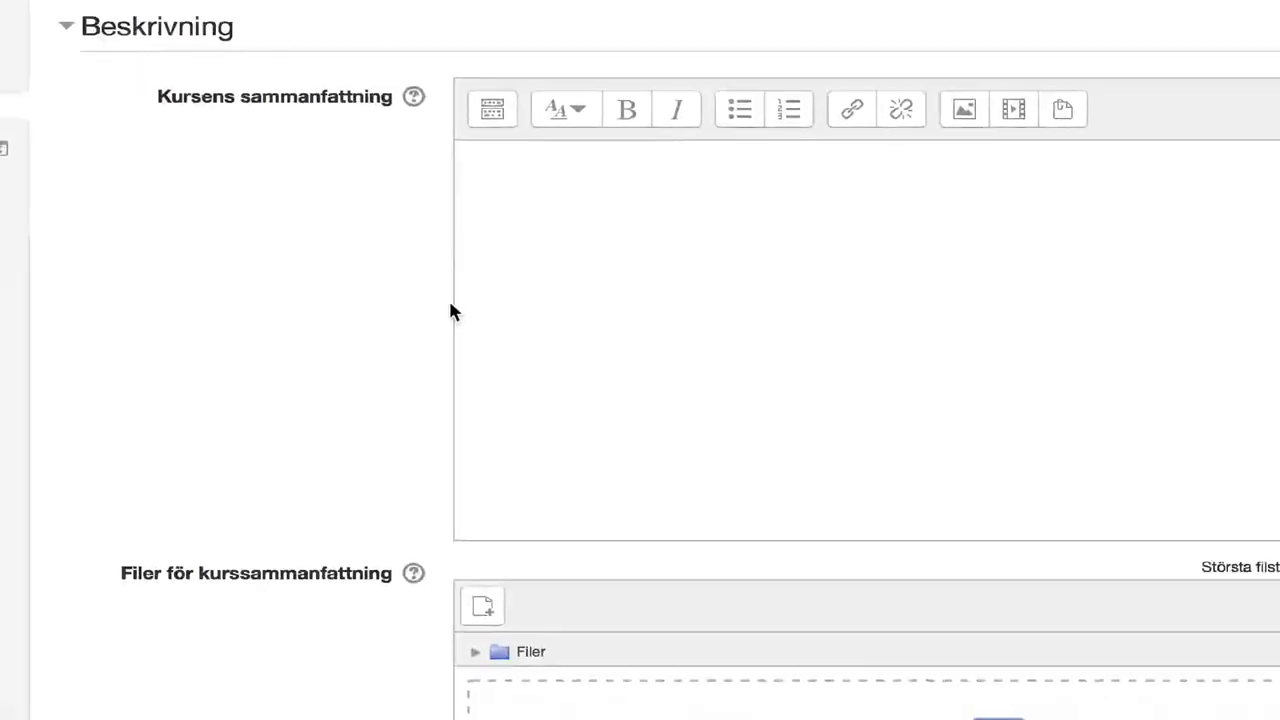
scroll(565, 238, "down", 7)
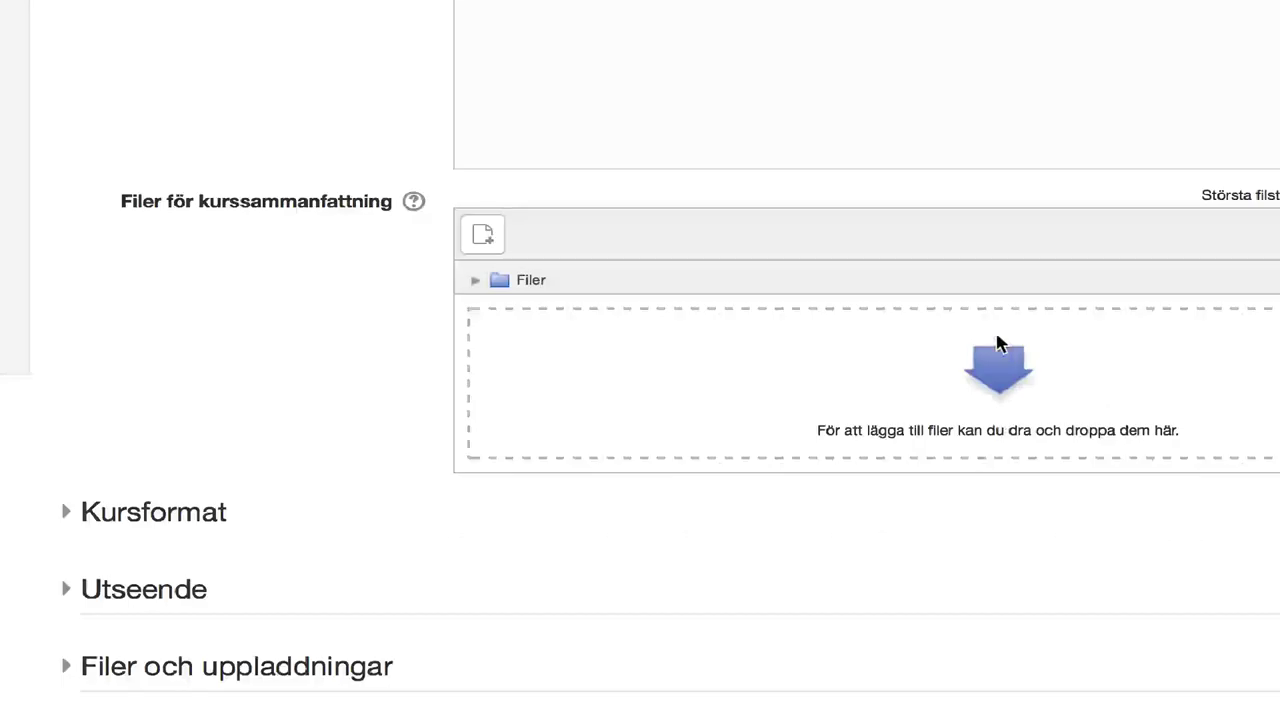
scroll(997, 343, "down", 6)
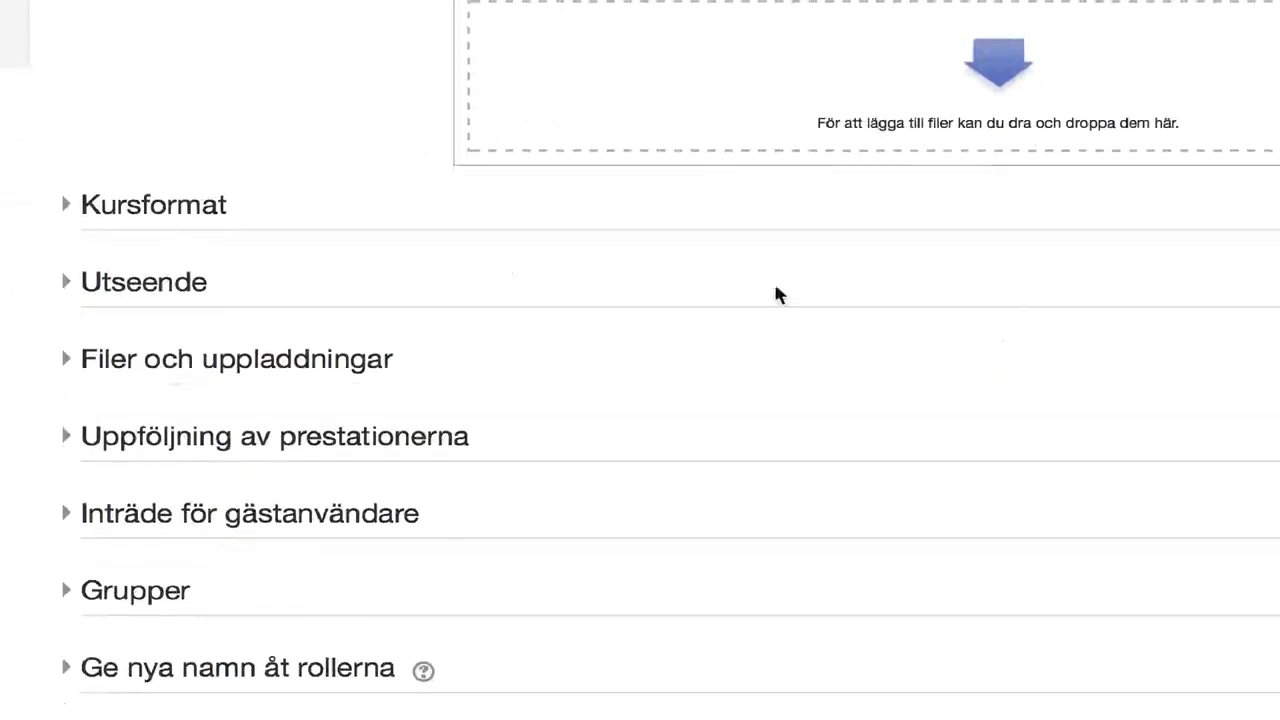
Expand the Kursformat section and check the available course formats, keeping Temaformat
left_click(64, 205)
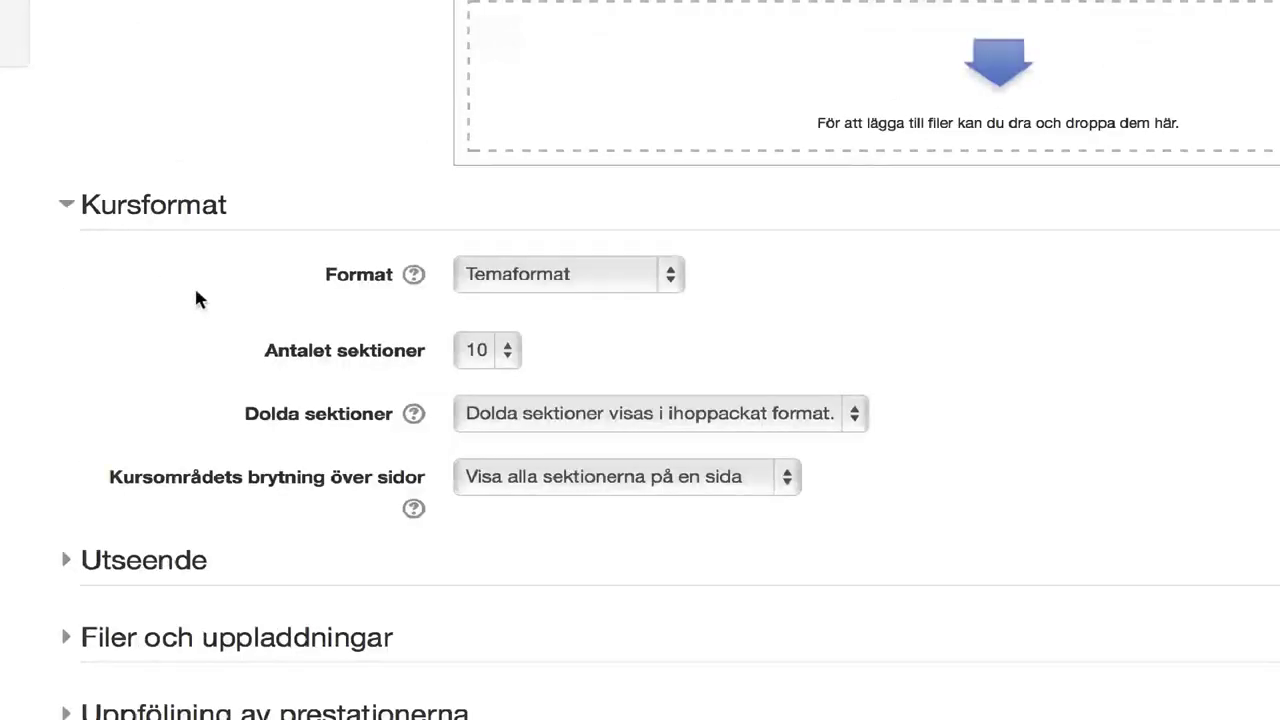
scroll(196, 297, "down", 2)
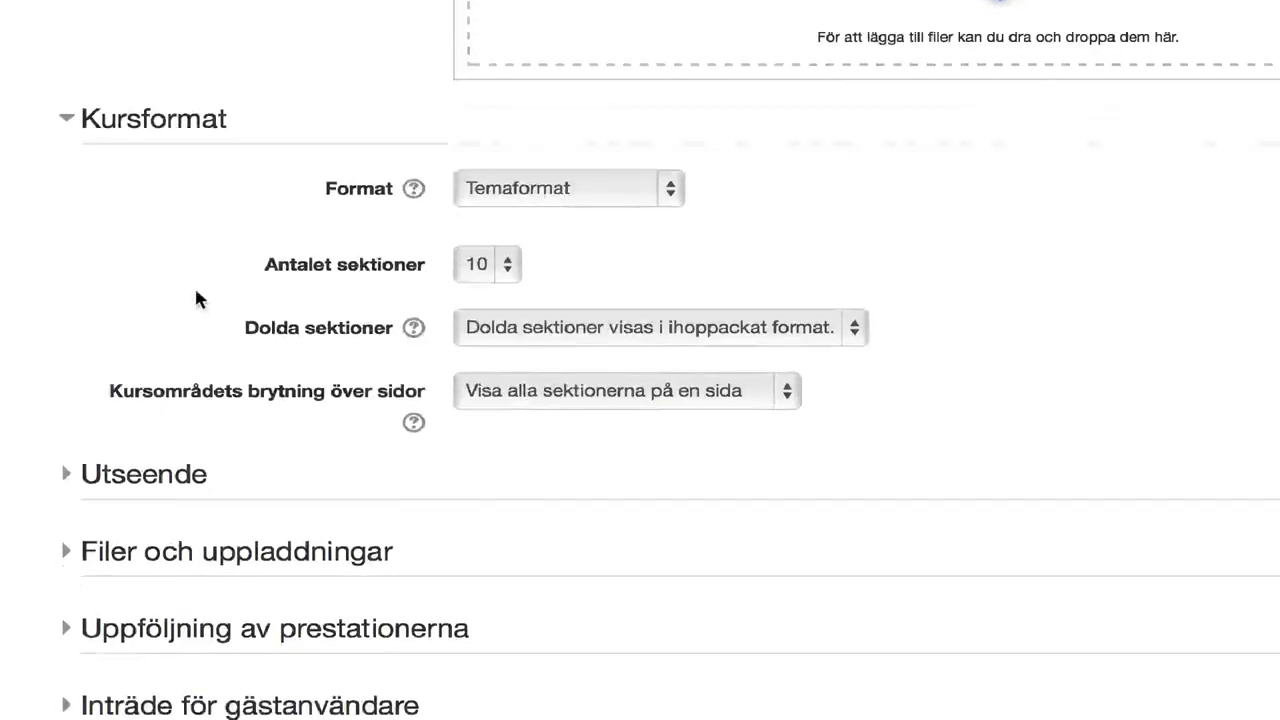
left_click(588, 197)
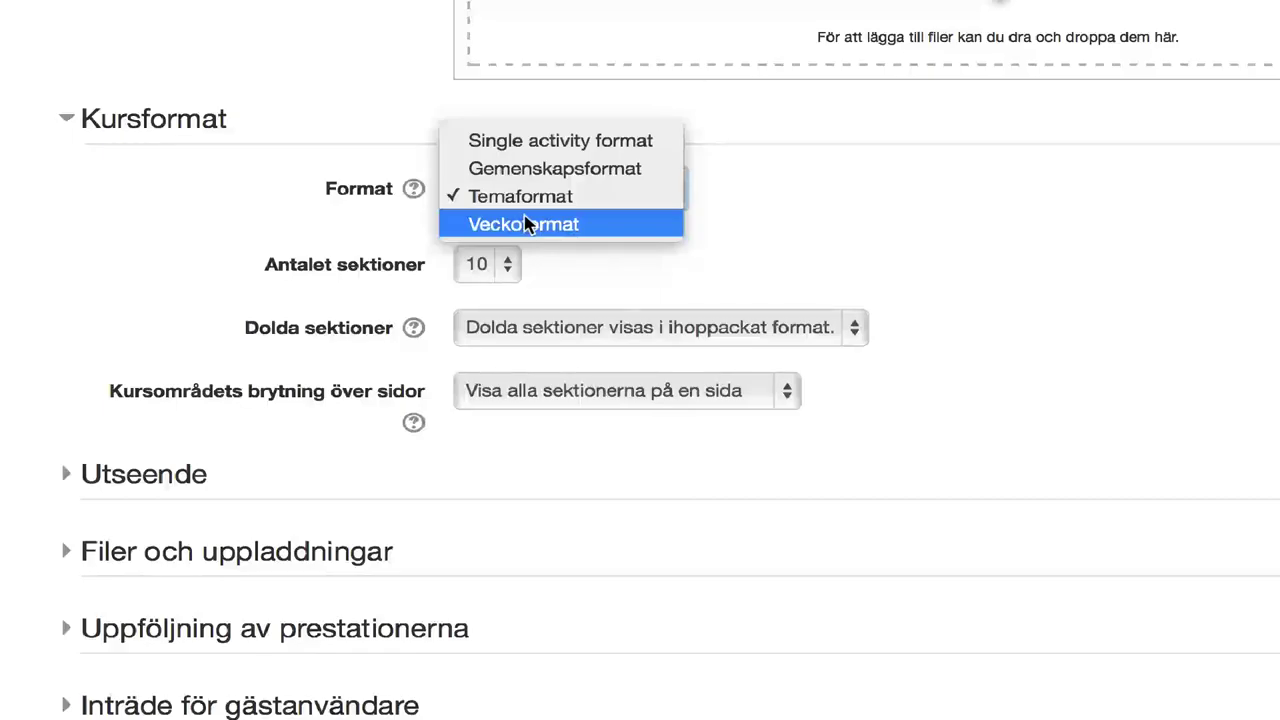
left_click(542, 244)
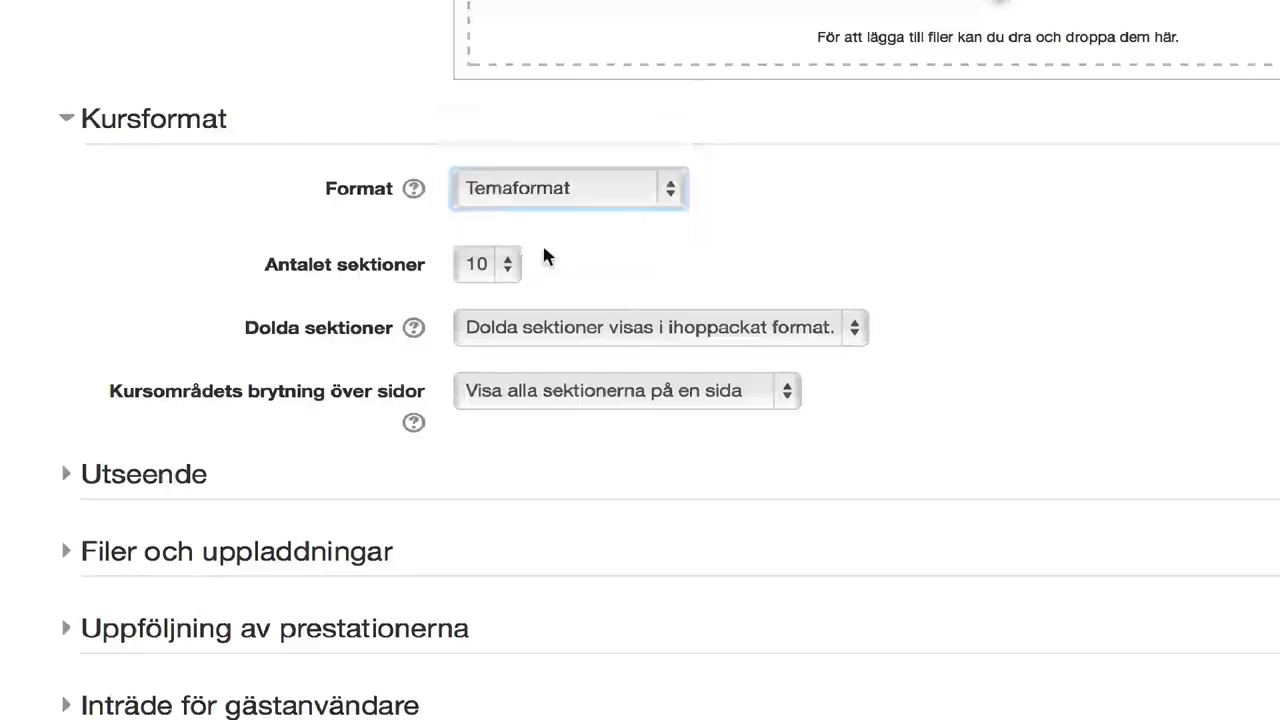
Set the number of course sections (Antalet sektioner) to 5
left_click(505, 265)
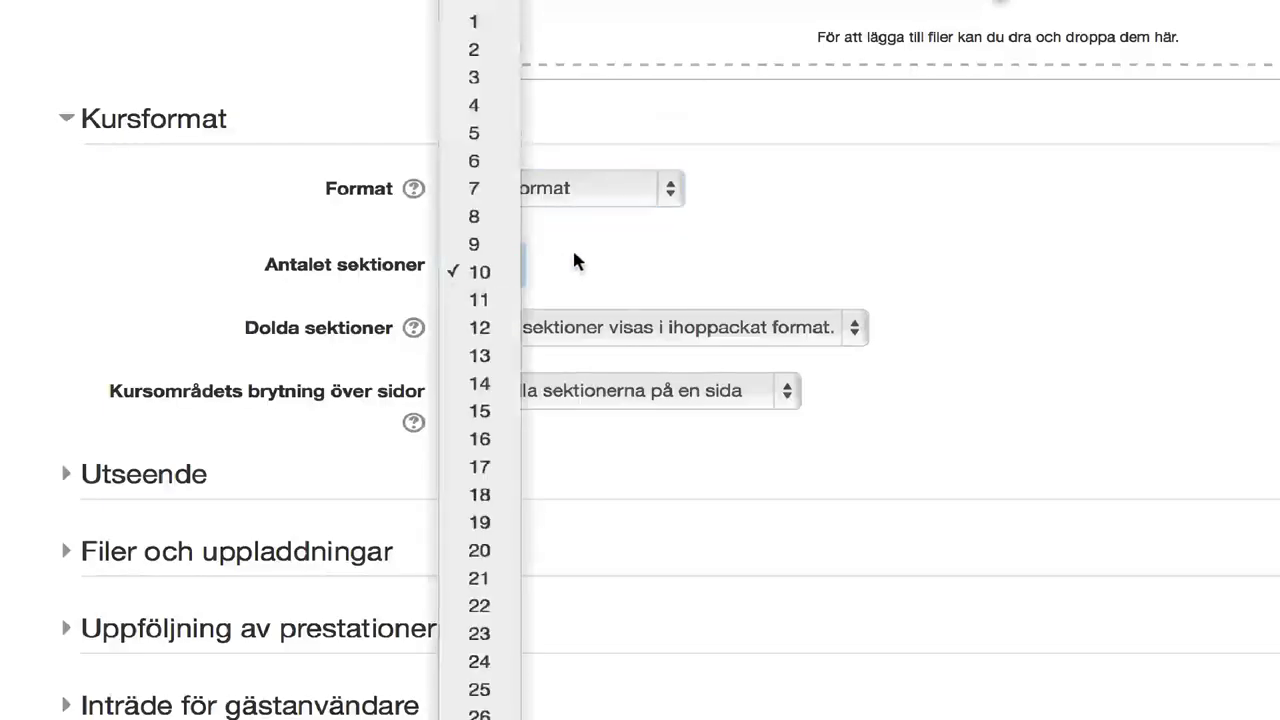
left_click(572, 247)
left_click(506, 268)
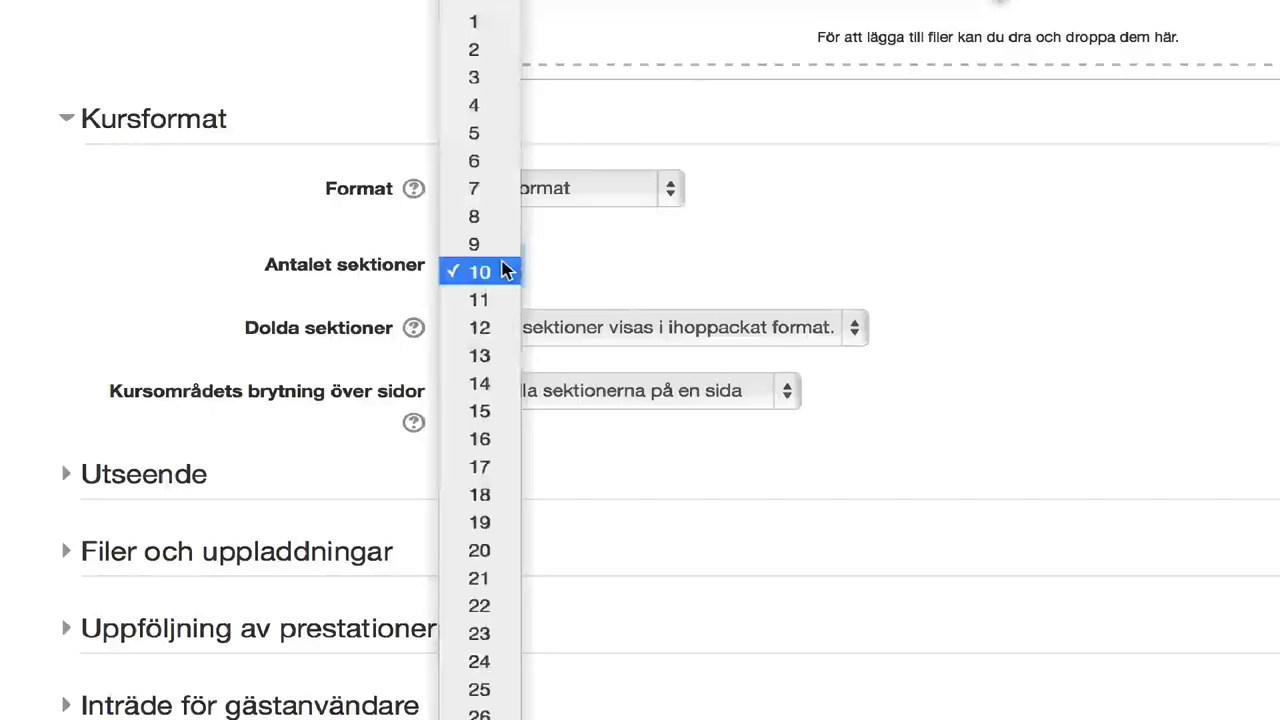
left_click(486, 133)
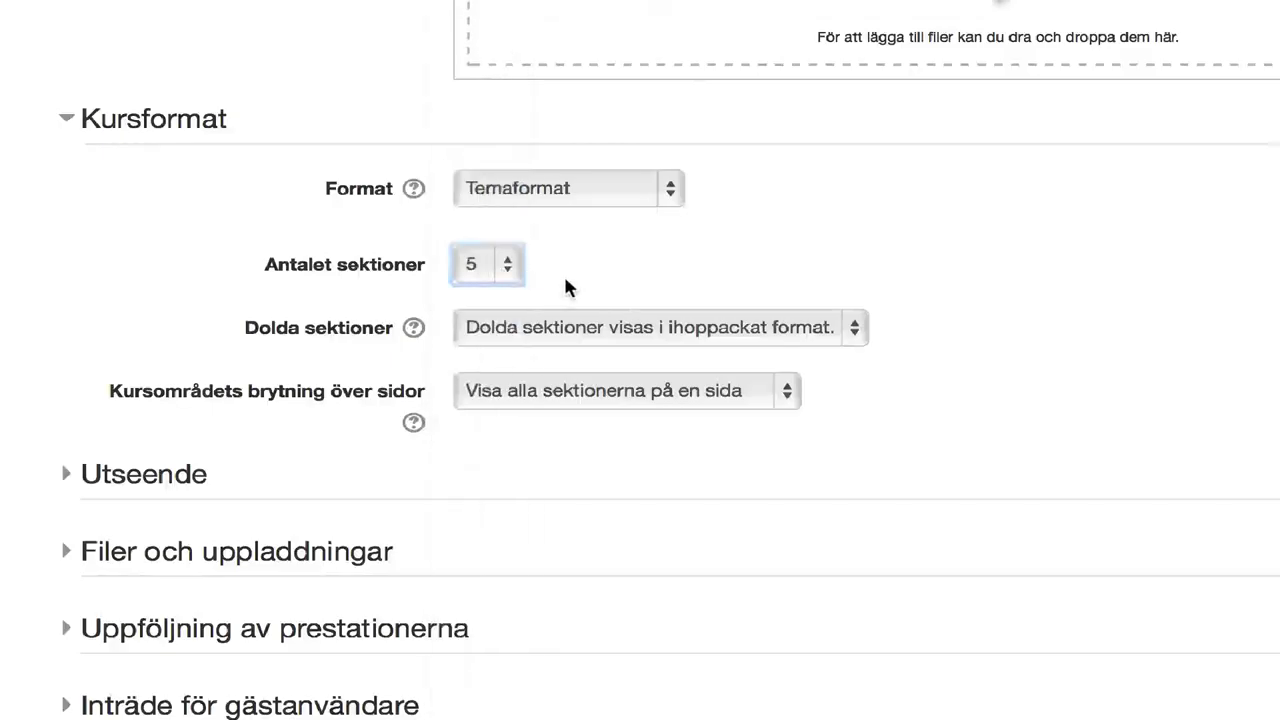
Try 15 for the number of course sections and return it to 5
left_click(507, 267)
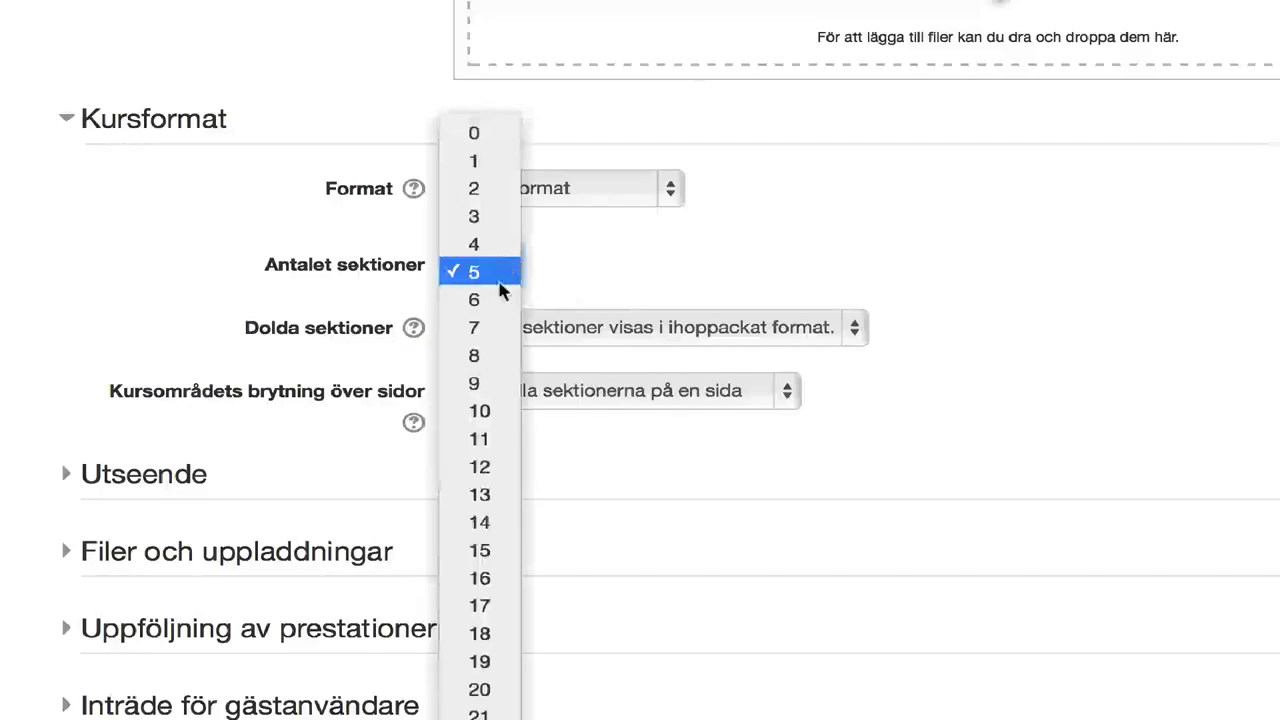
left_click(497, 556)
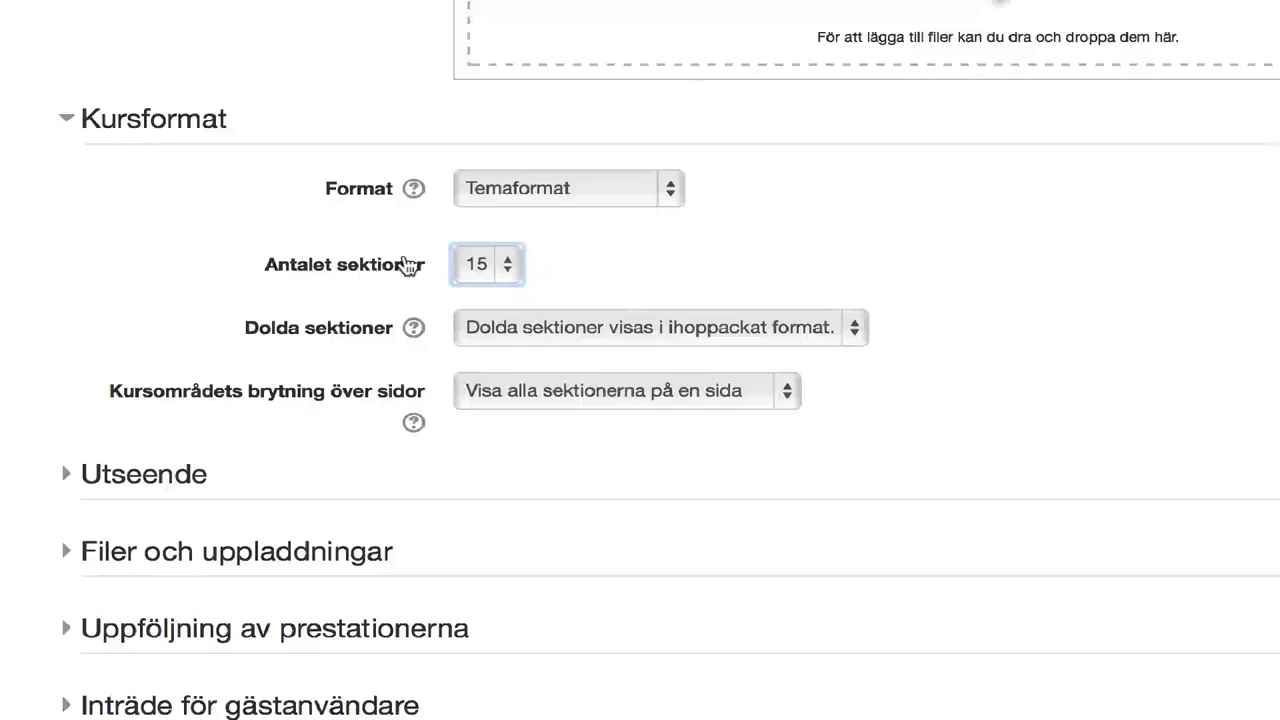
left_click(489, 270)
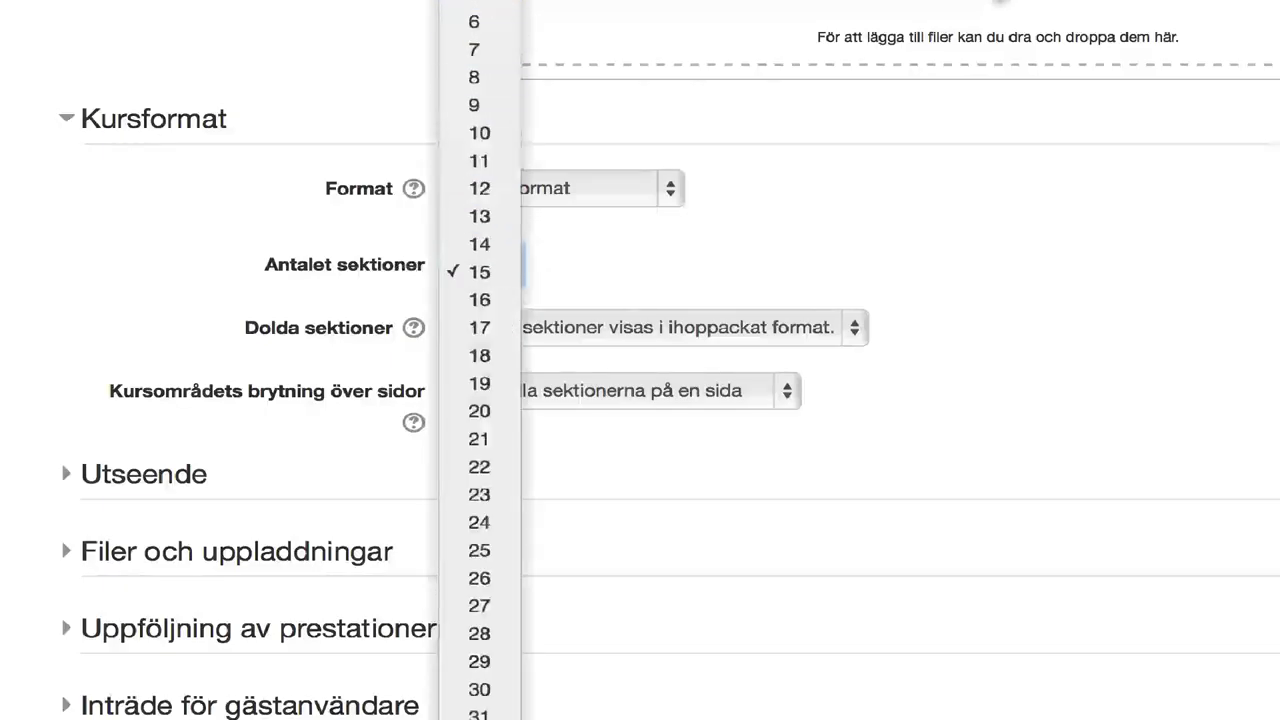
left_click(503, 3)
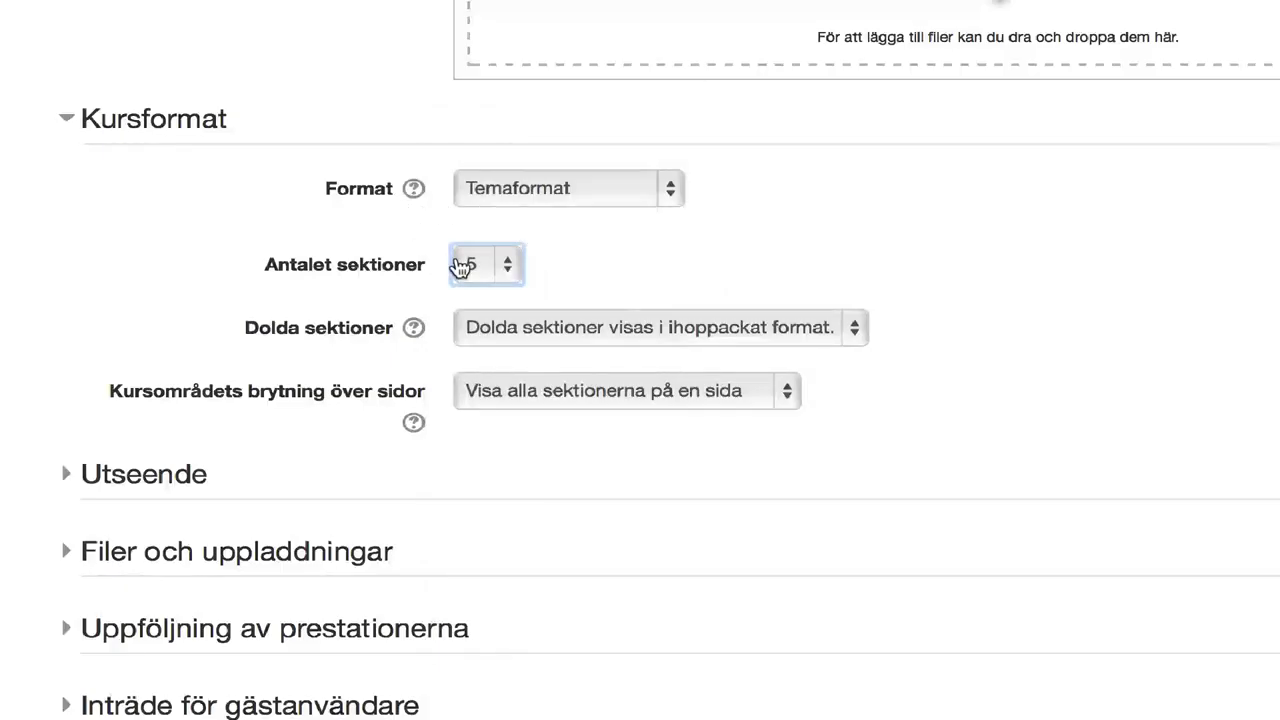
Check the choices for Dolda sektioner and Kursområdets brytning över sidor, leaving both selections as they are
scroll(806, 251, "down", 3)
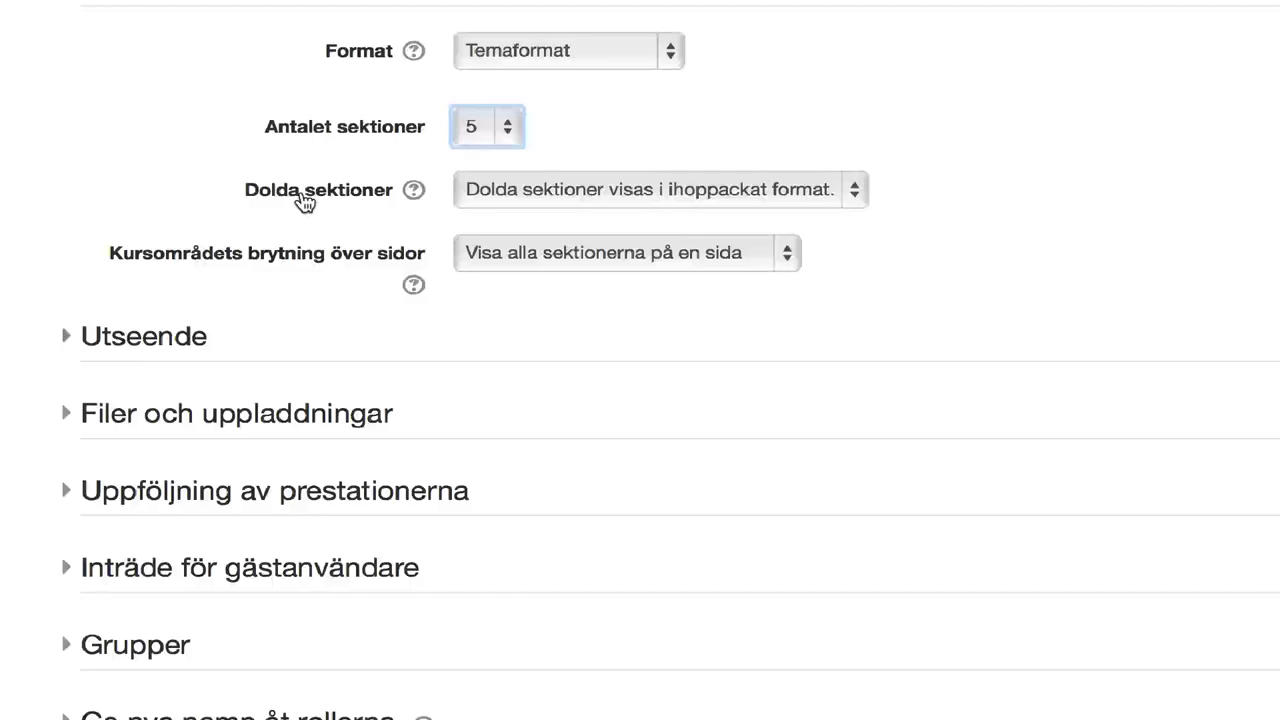
left_click(727, 195)
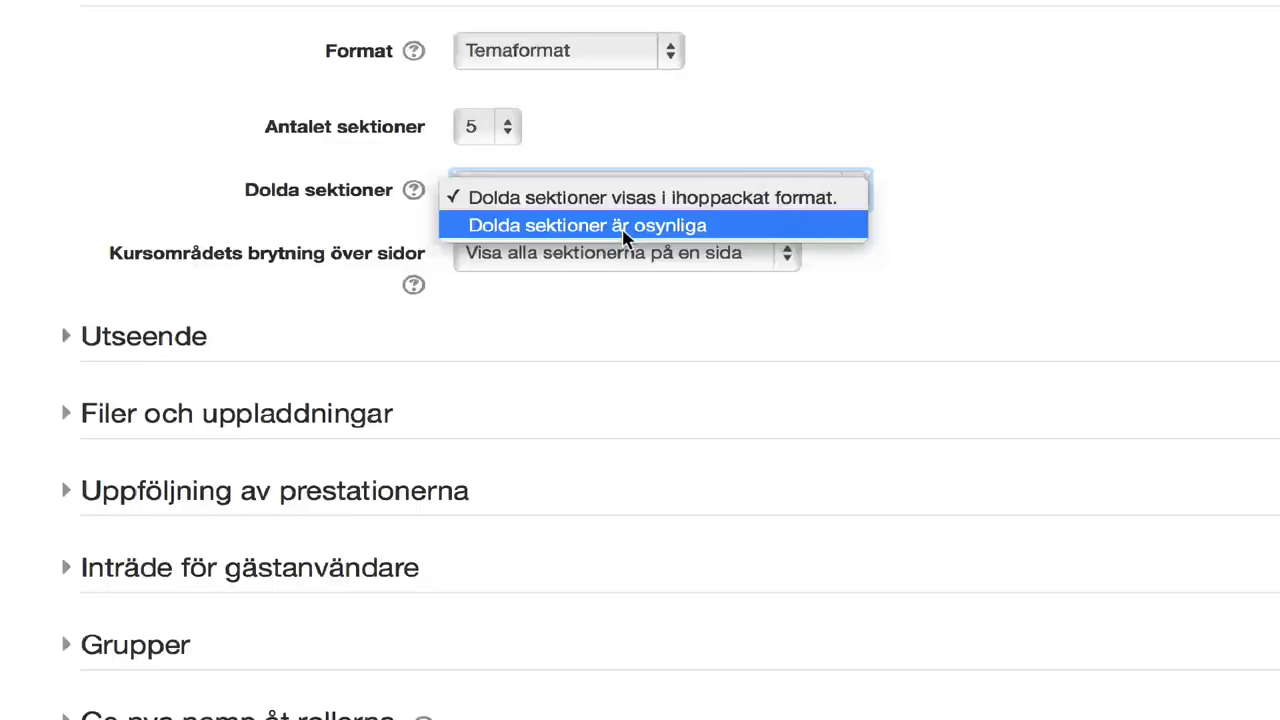
left_click(982, 238)
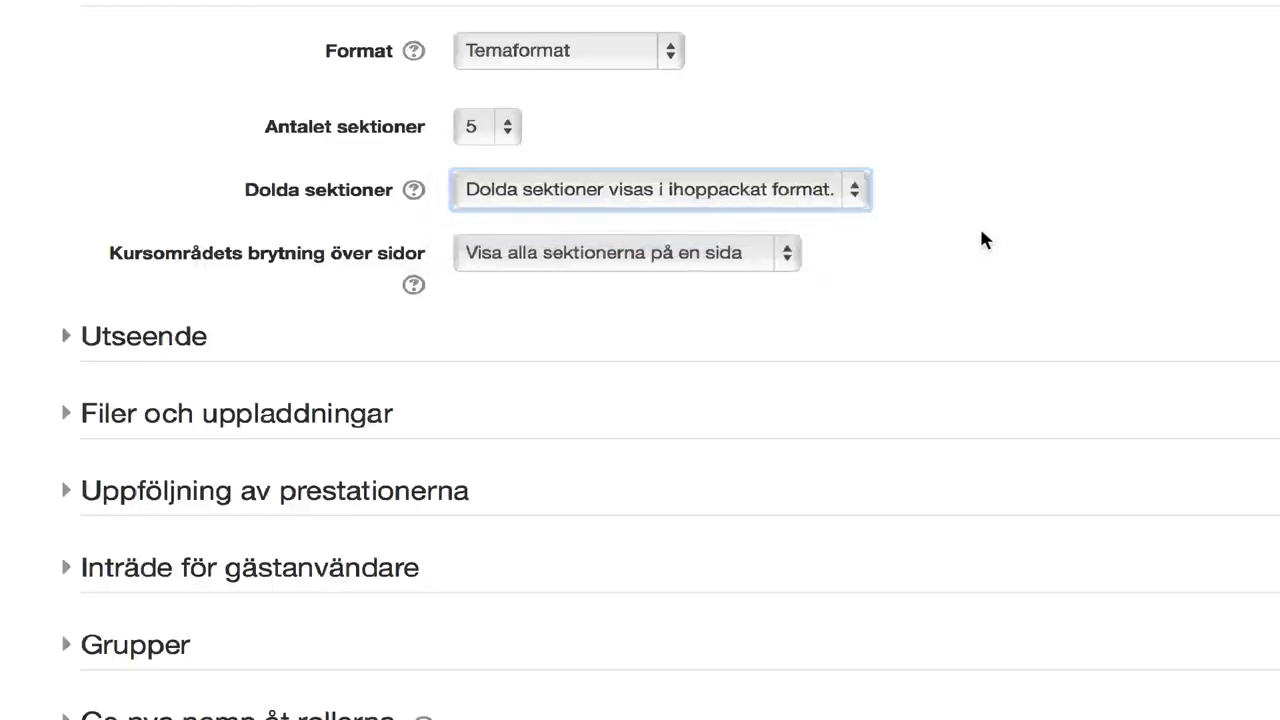
left_click(702, 251)
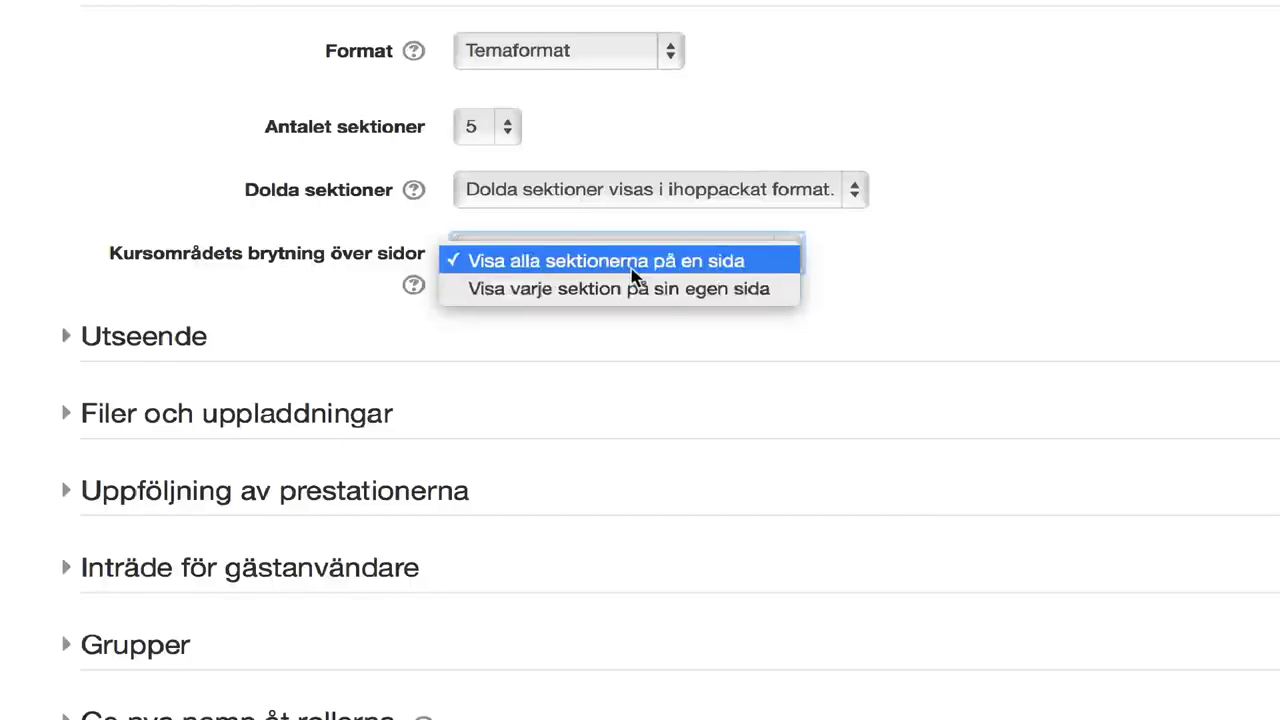
left_click(960, 246)
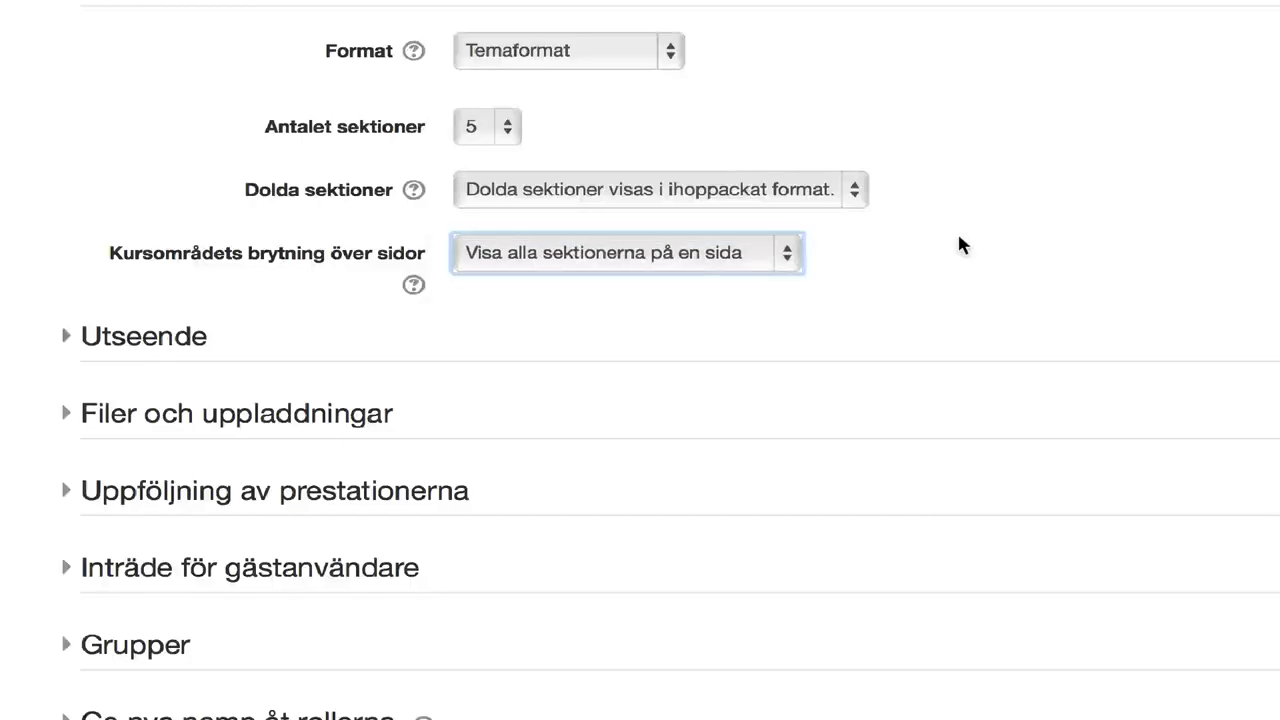
Expand the Utseende section and check the language choices for Tvinga språkval
scroll(138, 58, "down", 3)
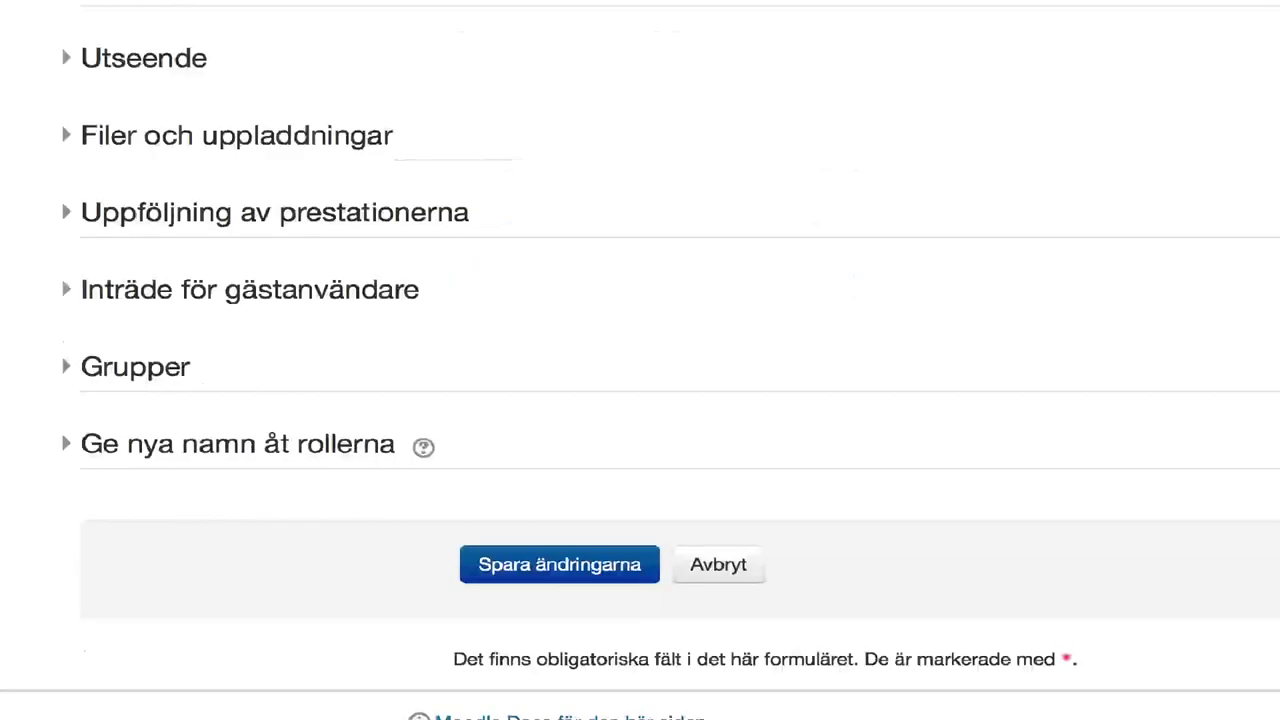
left_click(138, 58)
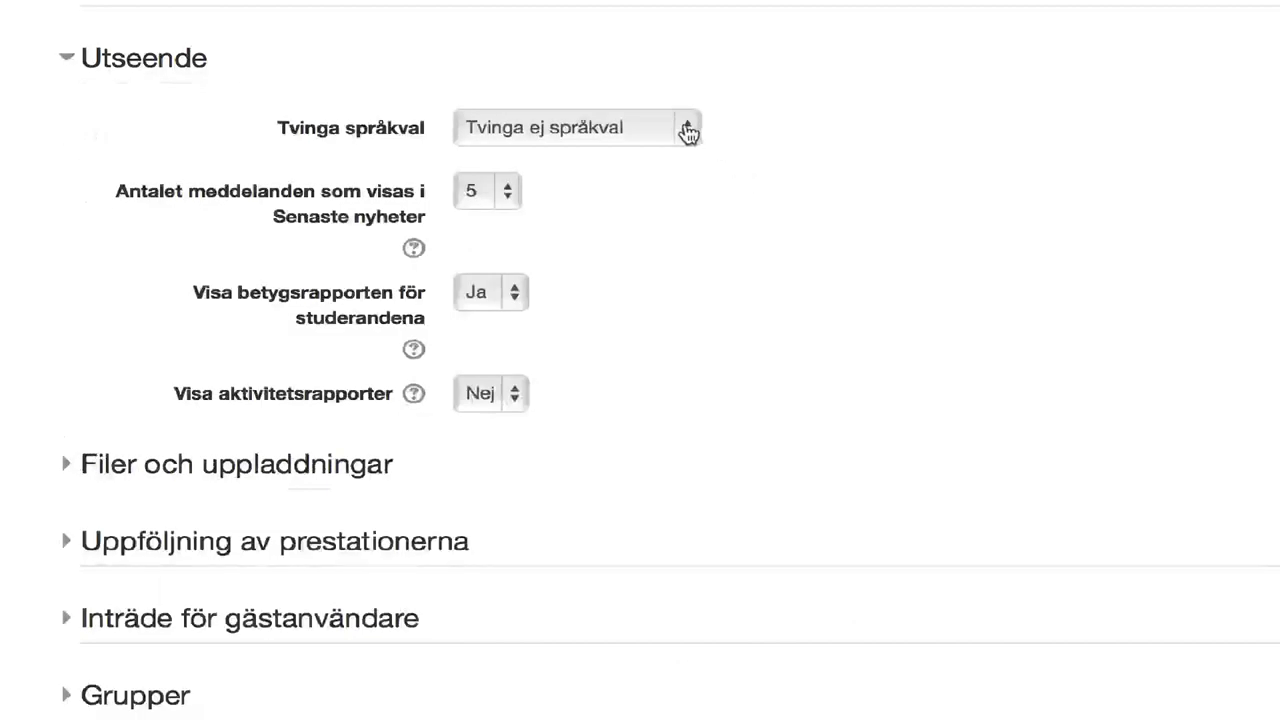
left_click(669, 127)
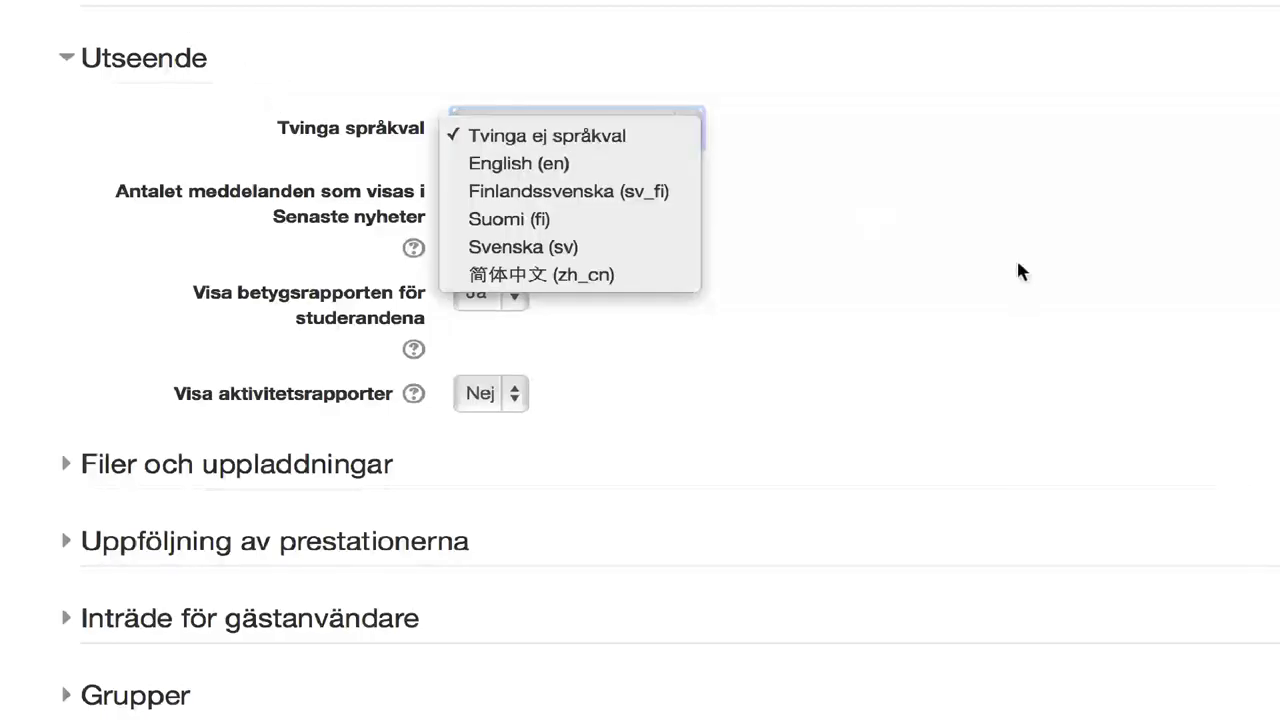
left_click(836, 255)
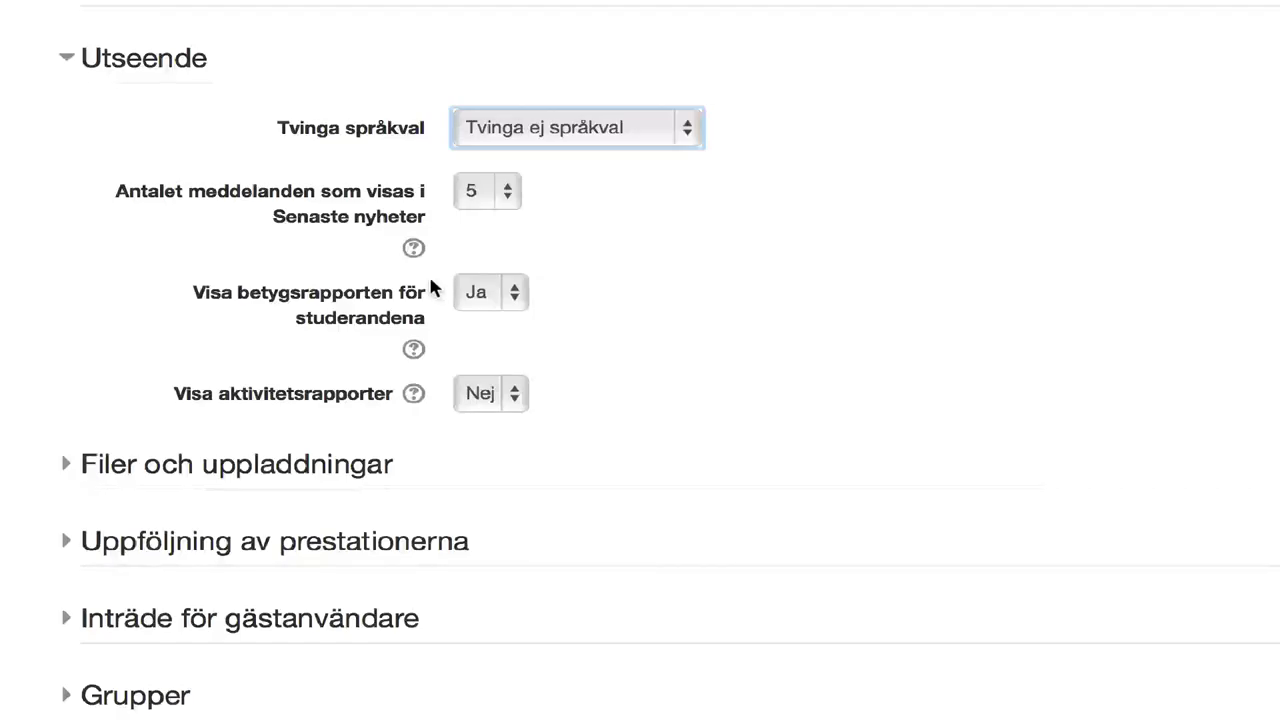
Try Nej for showing the grade report to students and return the setting to Ja
left_click(514, 300)
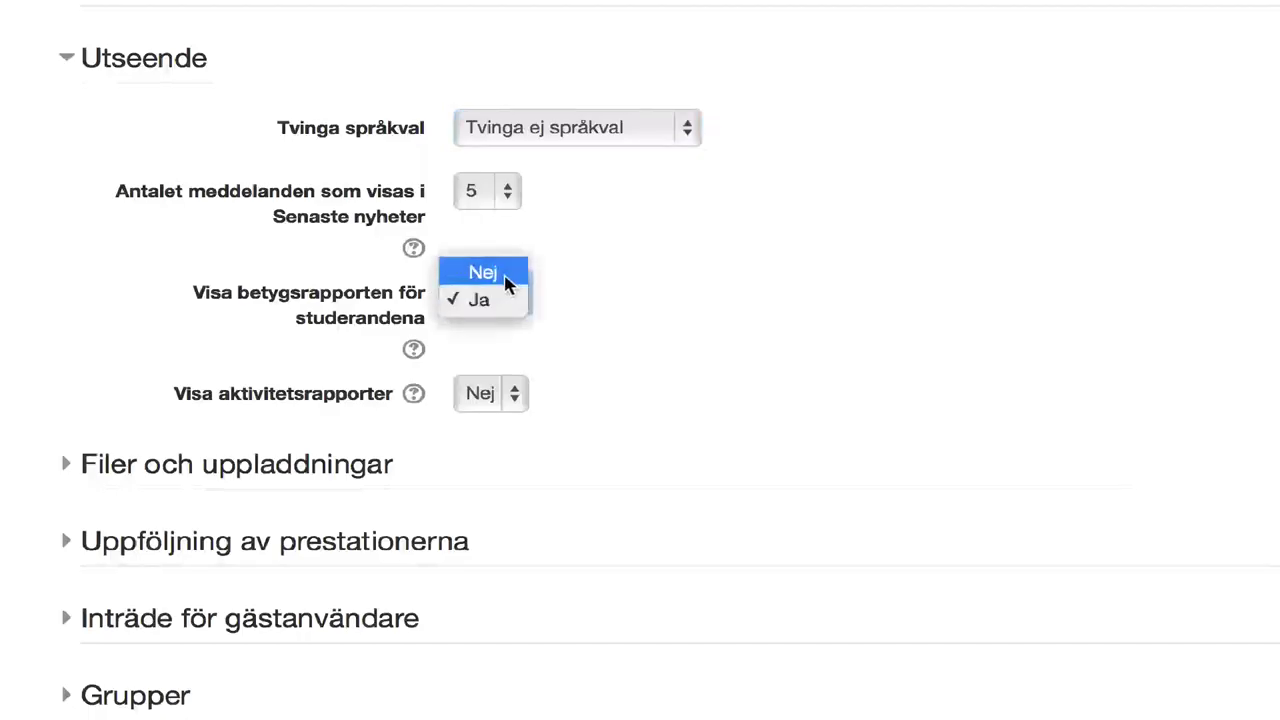
left_click(509, 286)
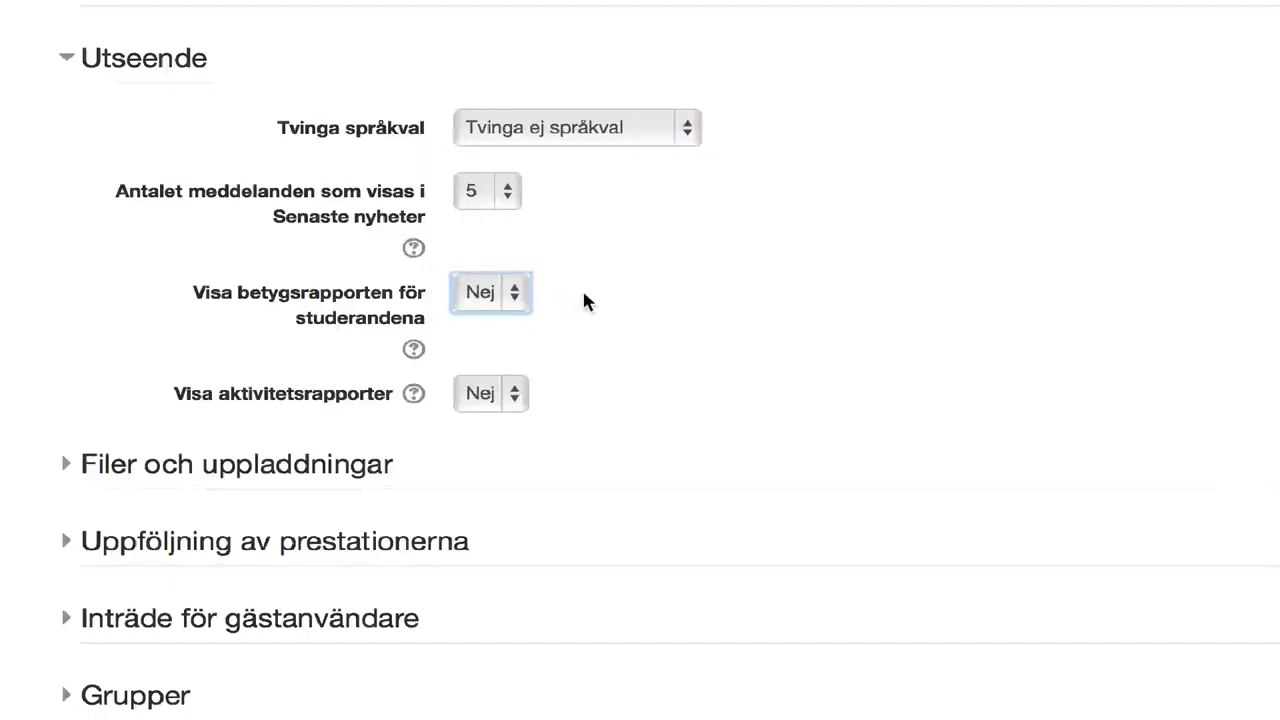
left_click(510, 290)
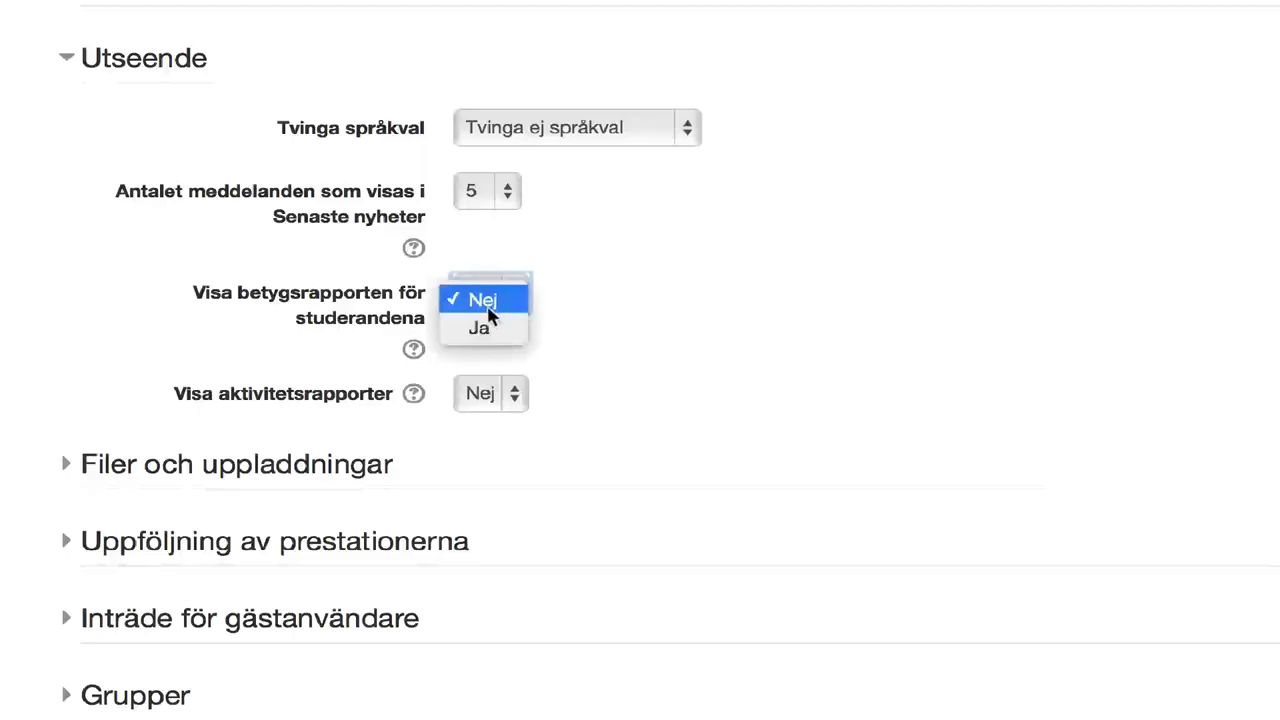
left_click(483, 324)
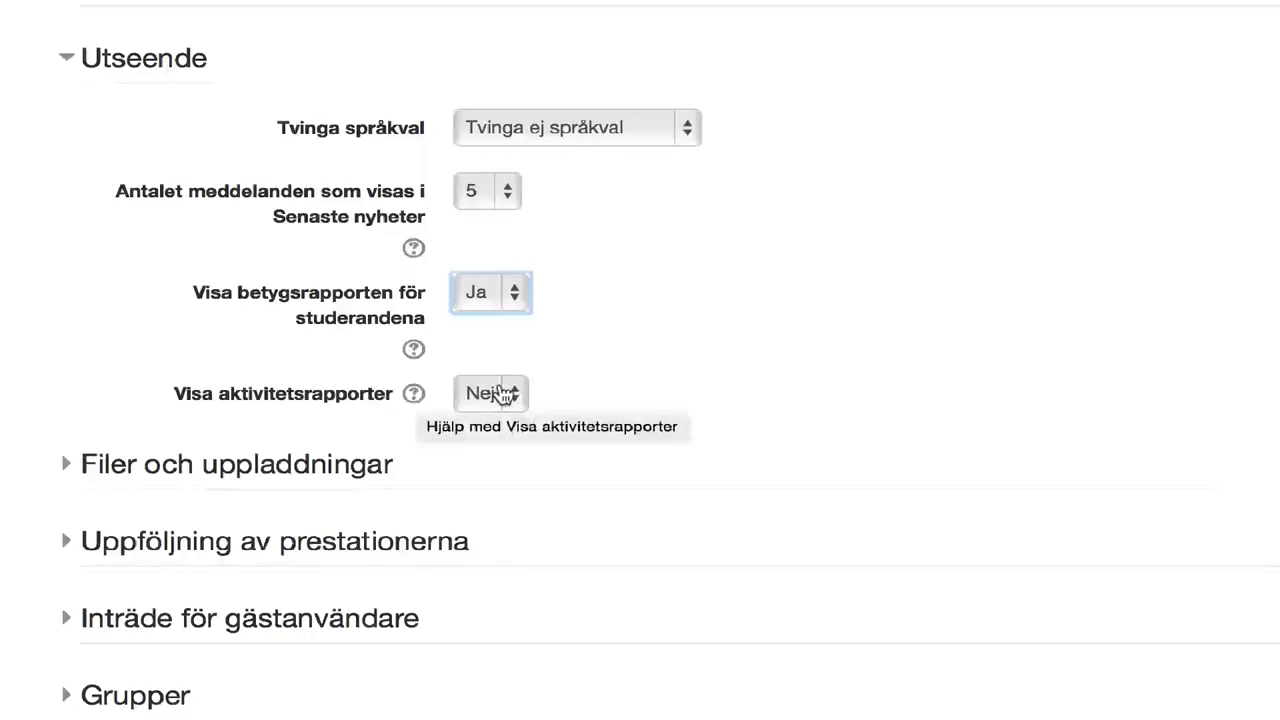
Set Visa aktivitetsrapporter to Ja
left_click(505, 394)
left_click(482, 428)
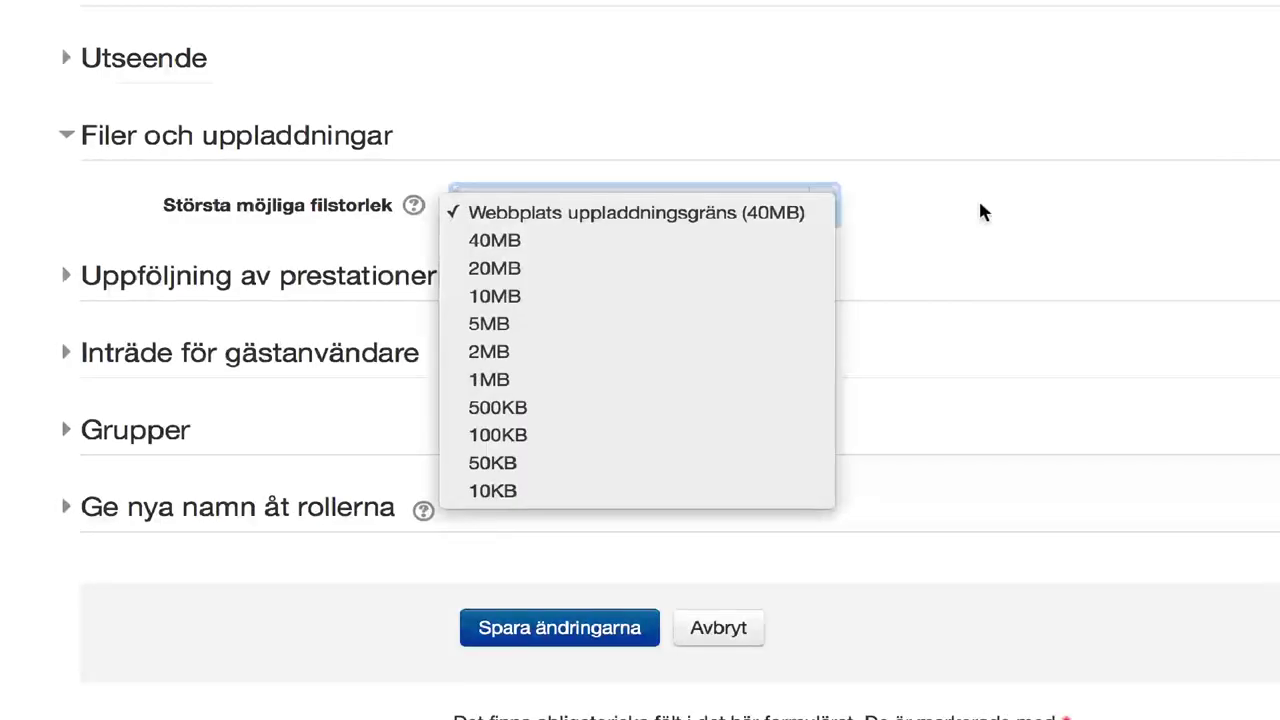
Review the maximum file size, achievement tracking and guest access settings of the course
left_click(980, 208)
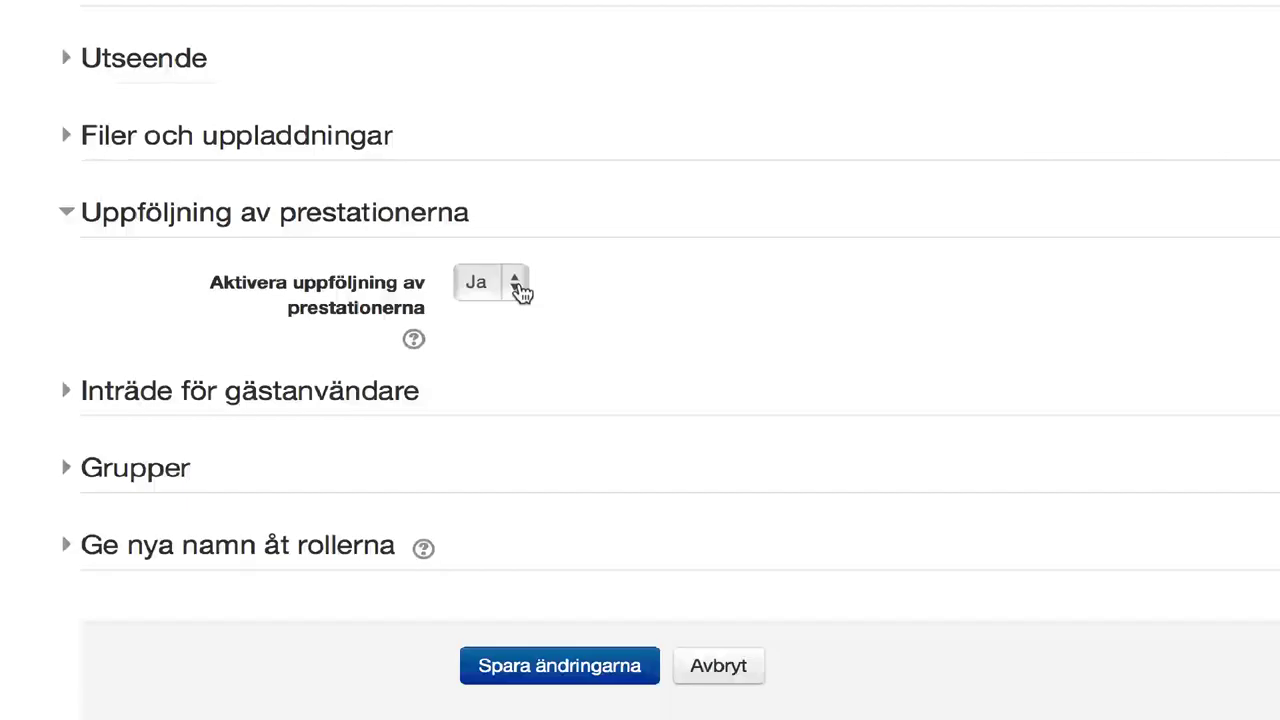
left_click(357, 218)
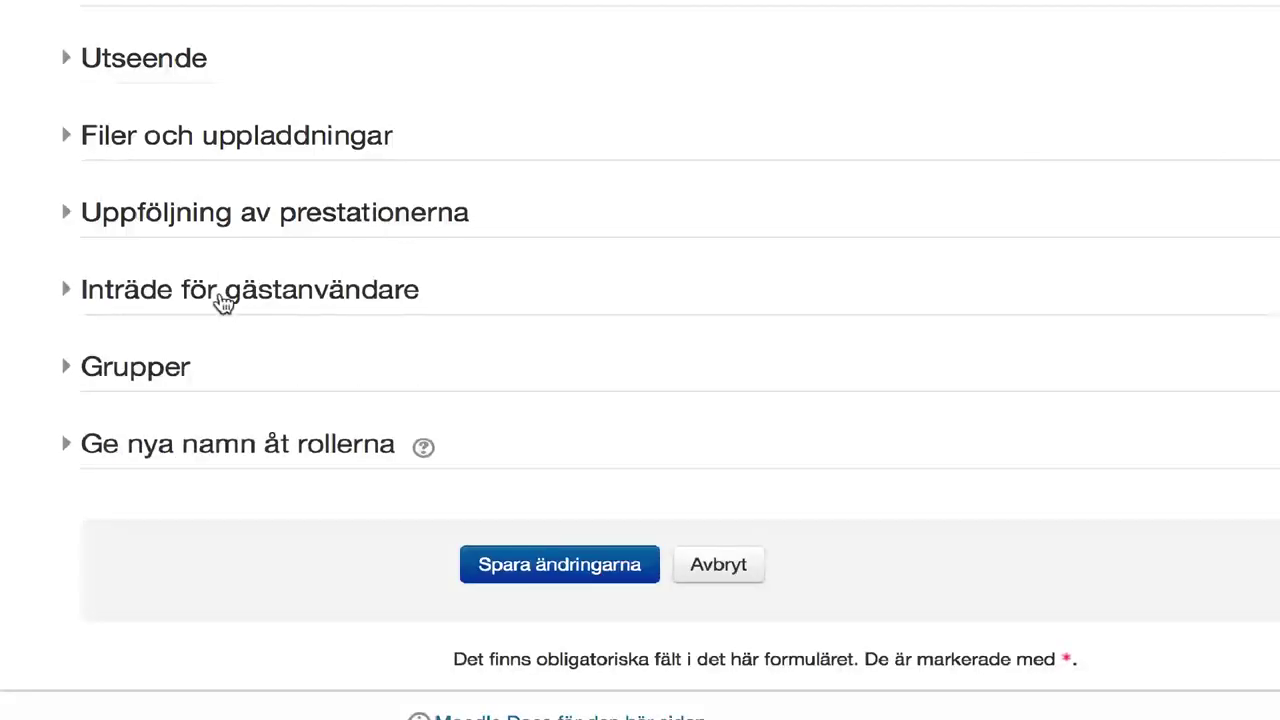
left_click(223, 302)
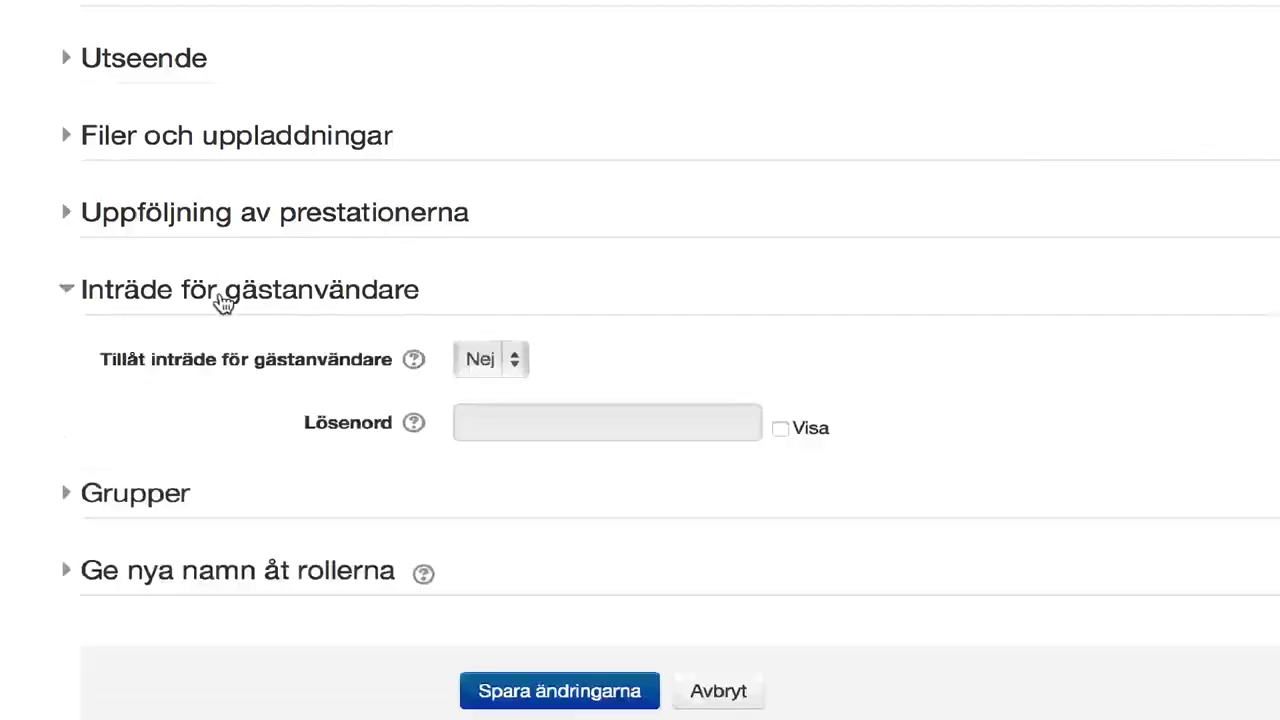
left_click(357, 292)
Review the Grupper and Ge nya namn åt rollerna sections and return to the general data
left_click(135, 366)
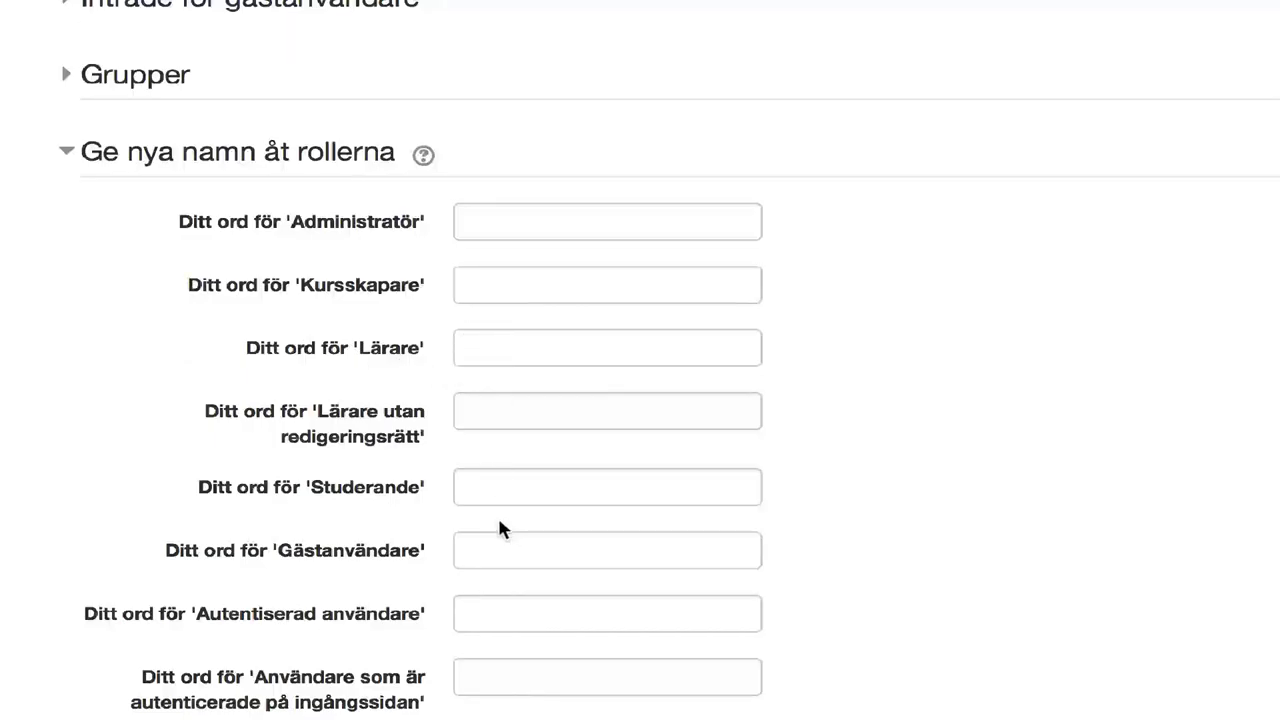
scroll(482, 560, "down", 2)
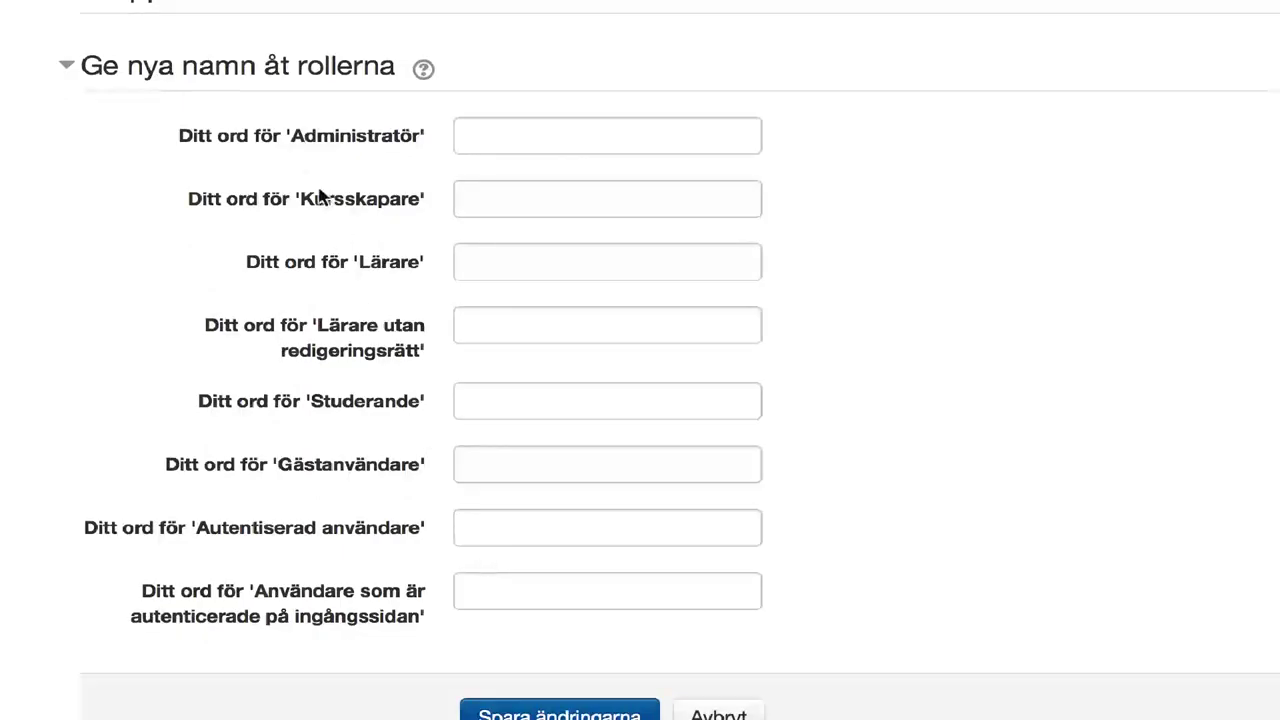
left_click(289, 70)
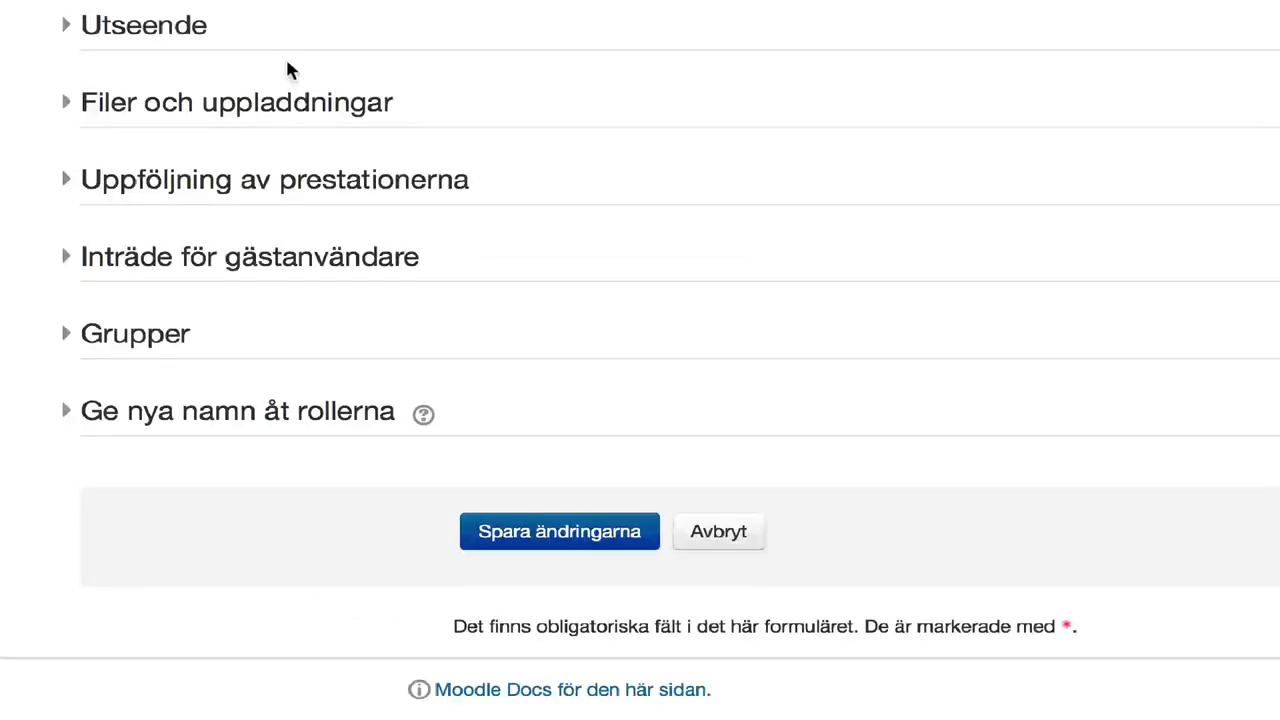
scroll(285, 71, "up", 15)
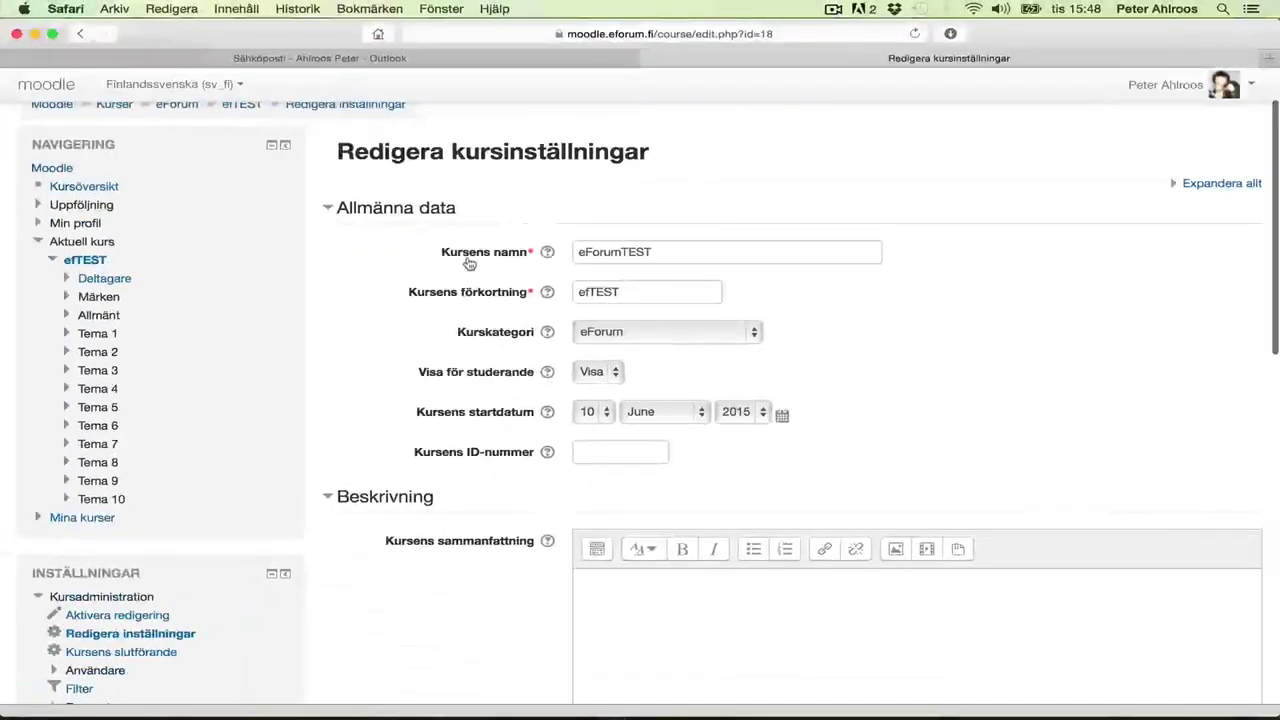